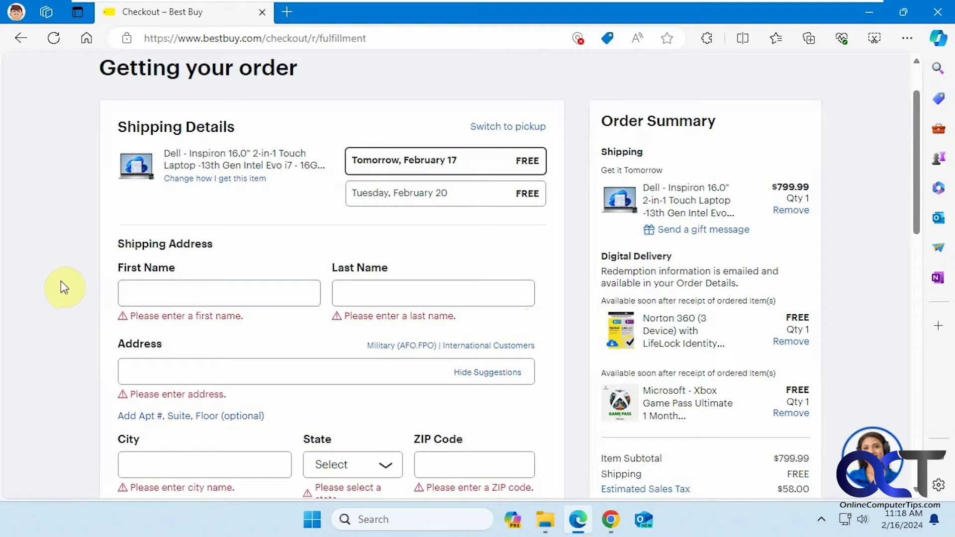
Bring up the three saved personal-info profiles in the First Name field on the Best Buy shipping form.
{"action": "left_click", "coordinate": [206, 285]}
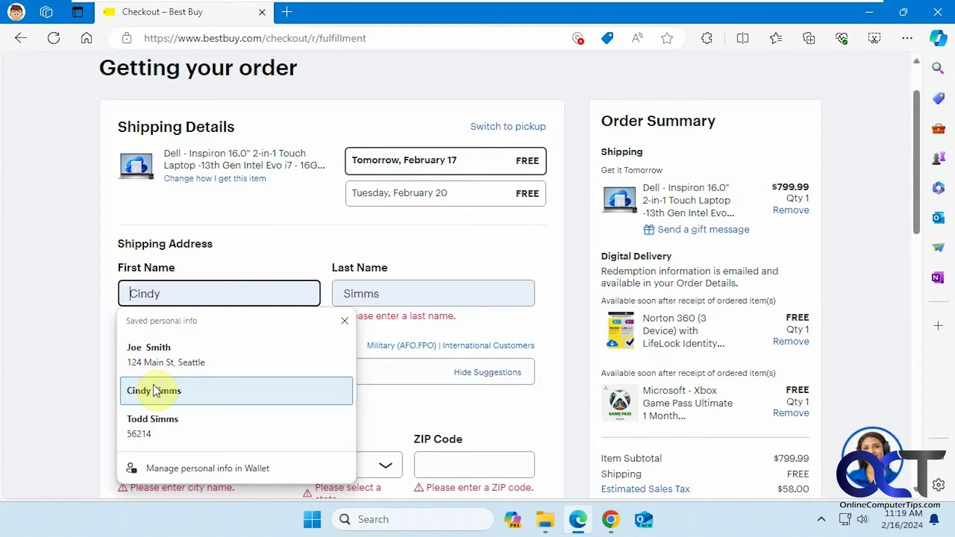
Dismiss the autofill suggestions and open Edge Settings in a new tab.
{"action": "left_click", "coordinate": [65, 369]}
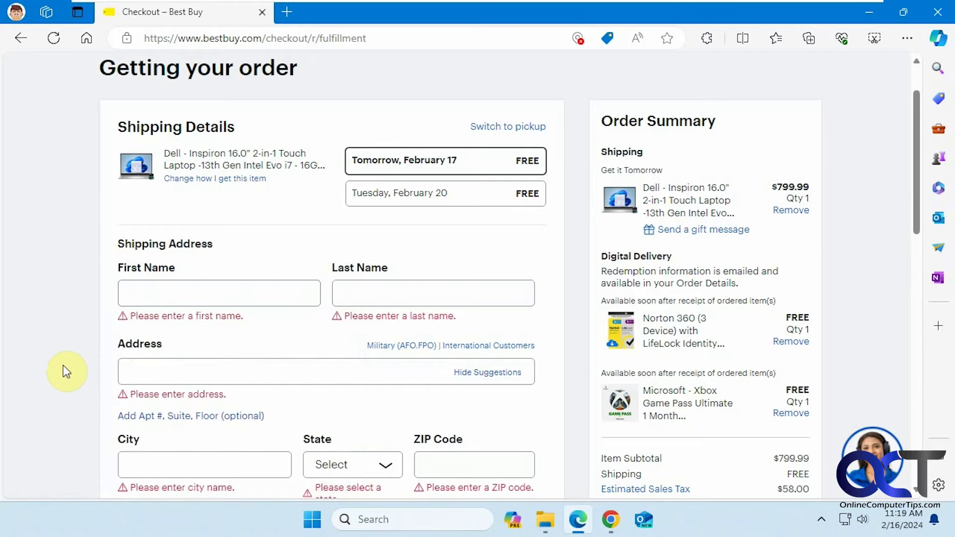
{"action": "left_click", "coordinate": [291, 12]}
{"action": "left_click", "coordinate": [907, 38]}
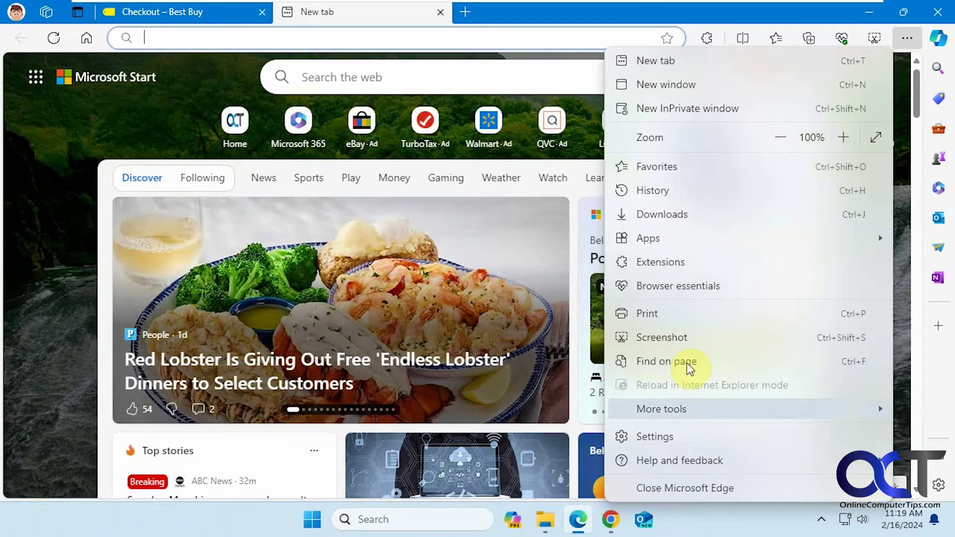
{"action": "left_click", "coordinate": [682, 436]}
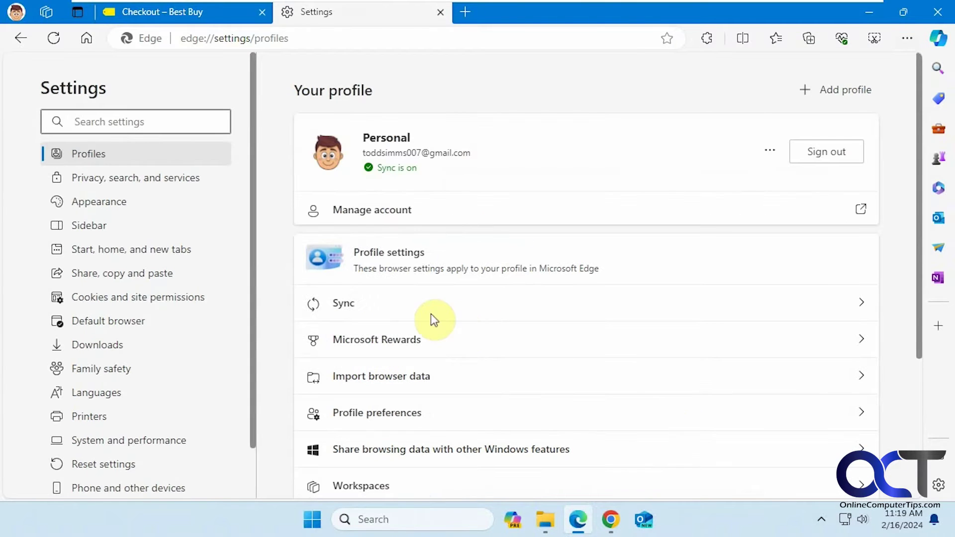
Review the Clear browsing data choices under Privacy, search, and services, then cancel without clearing.
{"action": "left_click", "coordinate": [138, 185]}
{"action": "scroll", "coordinate": [492, 343], "scroll_direction": "down", "scroll_amount": 6}
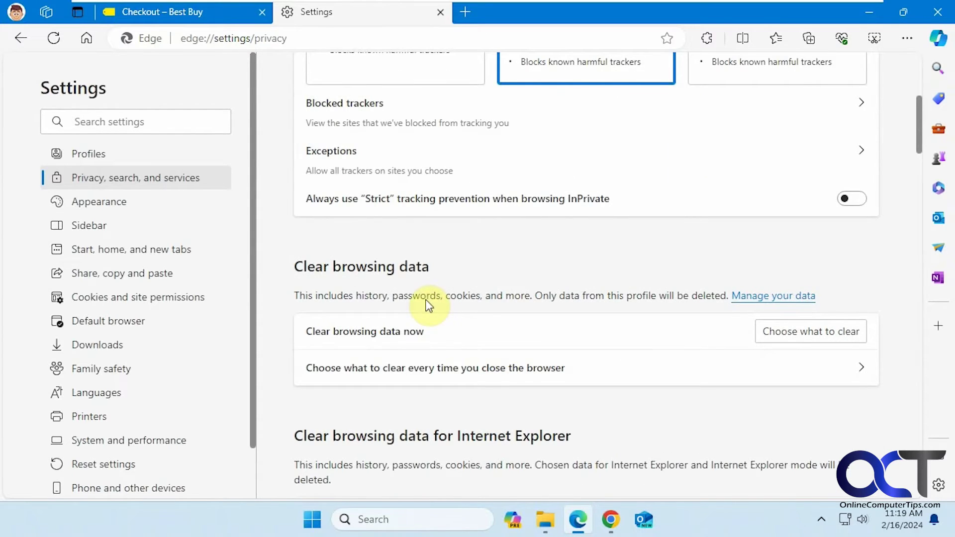
{"action": "left_click", "coordinate": [792, 335]}
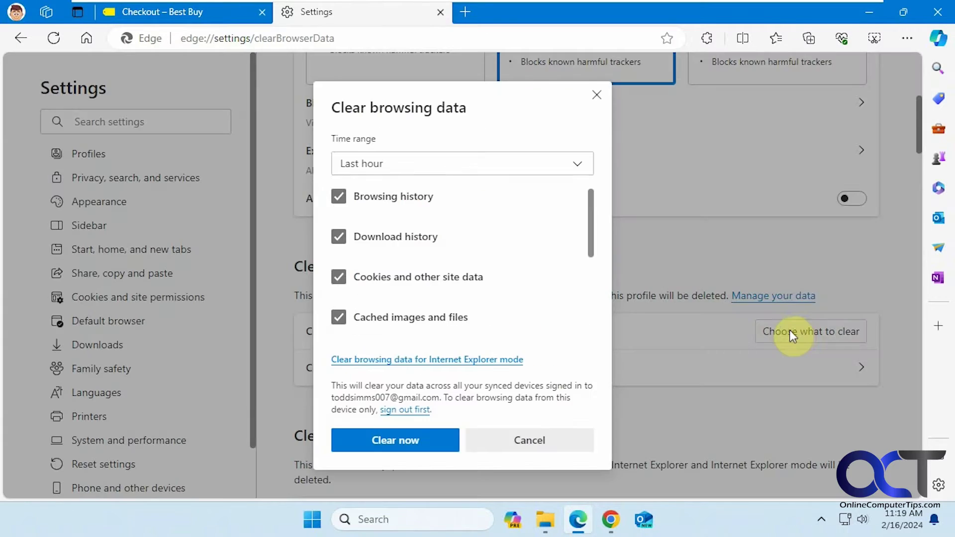
{"action": "left_click_drag", "start_coordinate": [593, 232], "coordinate": [584, 281]}
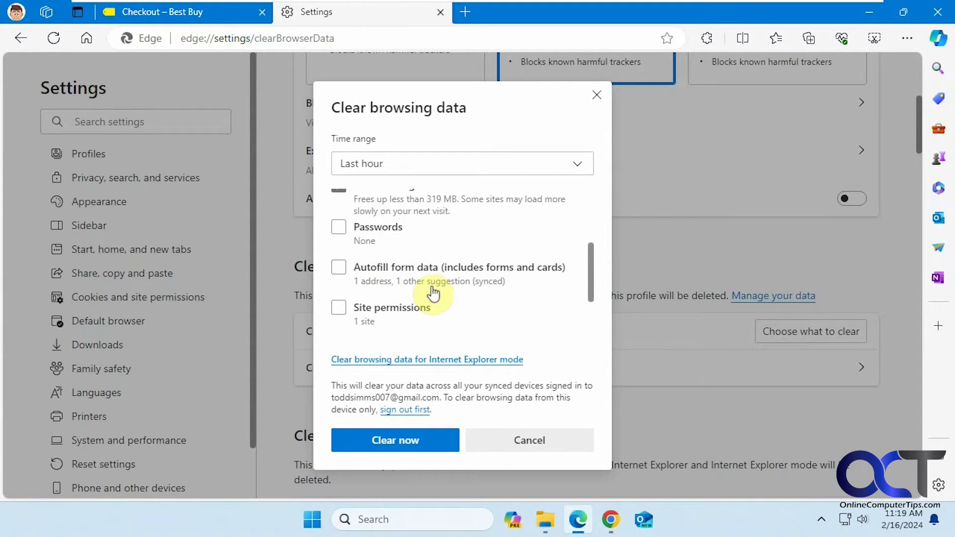
{"action": "left_click", "coordinate": [529, 441]}
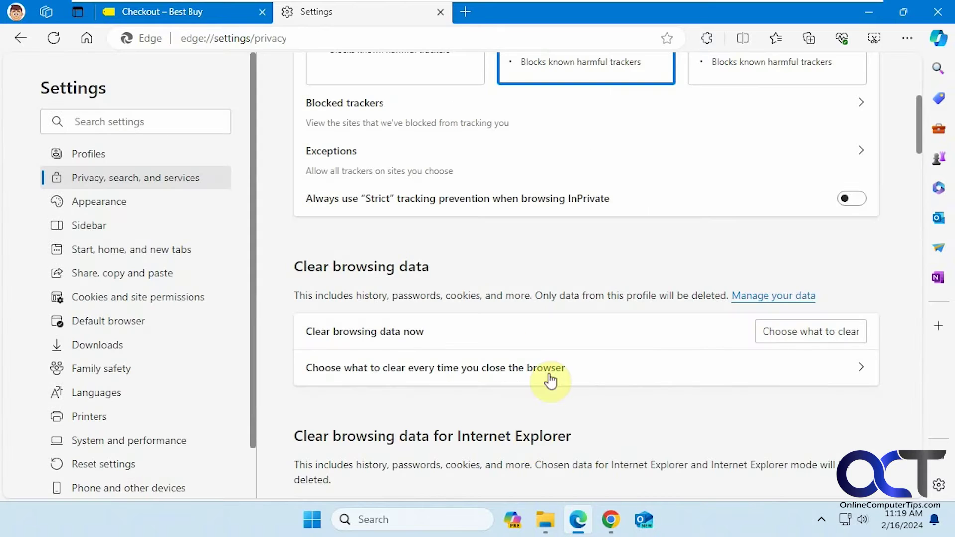
Open Settings in another new tab and launch Microsoft Wallet from it.
{"action": "left_click", "coordinate": [463, 12]}
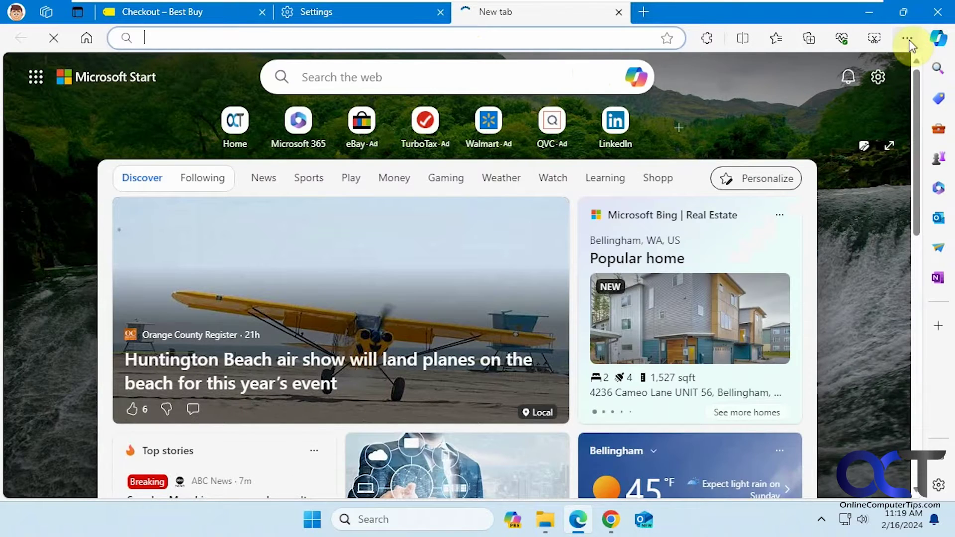
{"action": "left_click", "coordinate": [907, 38]}
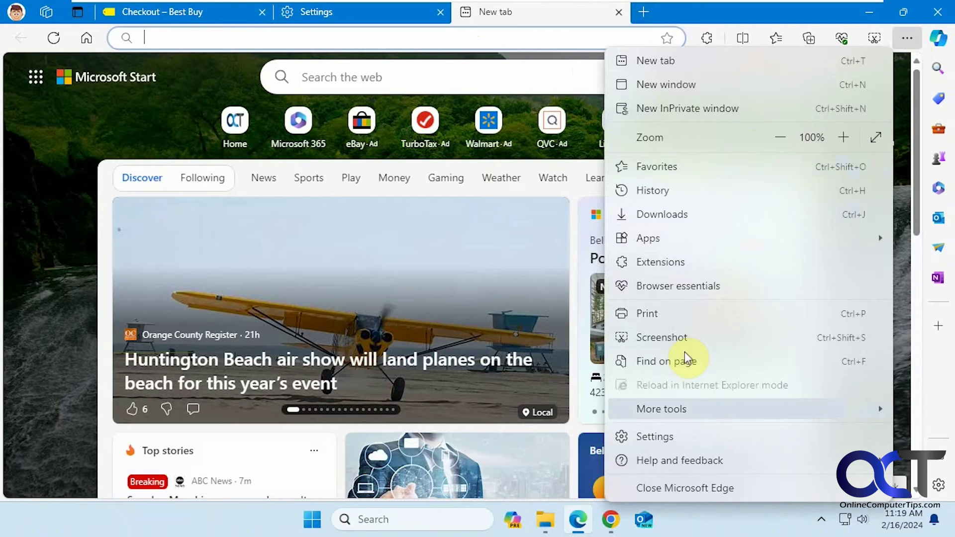
{"action": "left_click", "coordinate": [692, 436]}
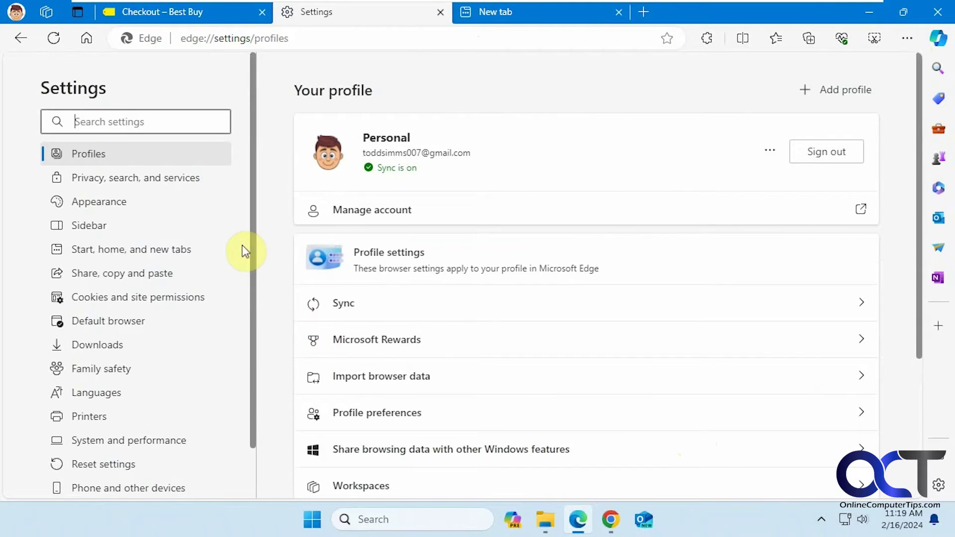
{"action": "scroll", "coordinate": [473, 260], "scroll_direction": "down", "scroll_amount": 4}
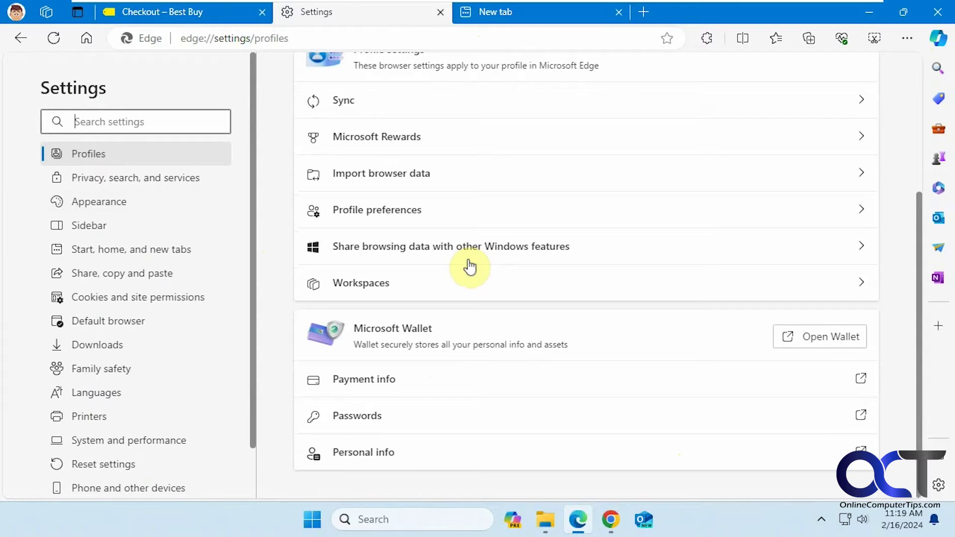
{"action": "left_click", "coordinate": [820, 338]}
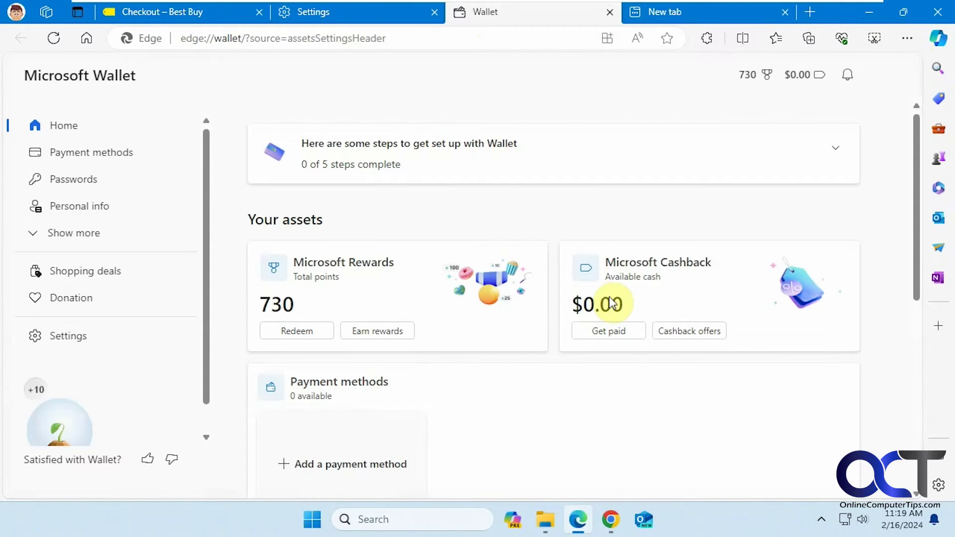
In Wallet's Personal info, review the saved address in the editor and cancel without changes.
{"action": "left_click", "coordinate": [97, 208]}
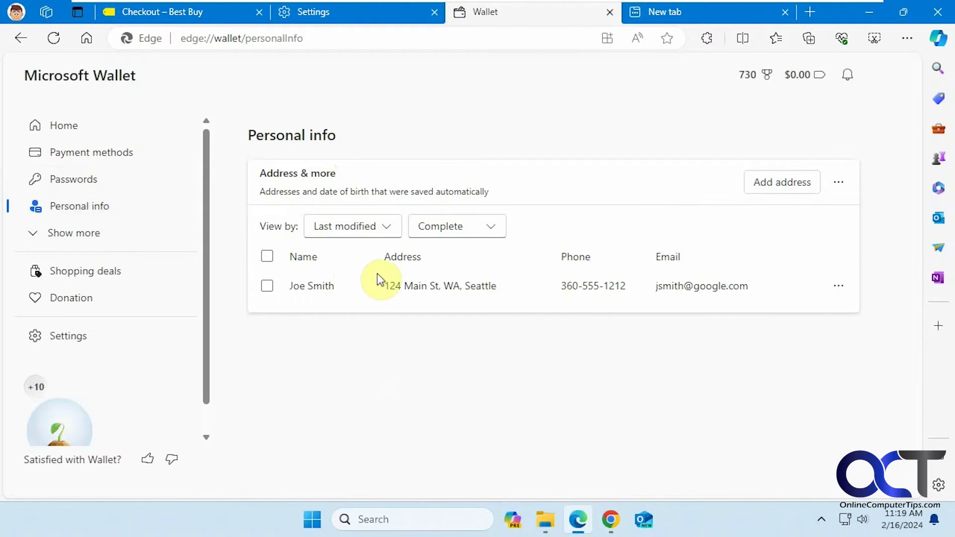
{"action": "left_click", "coordinate": [839, 286]}
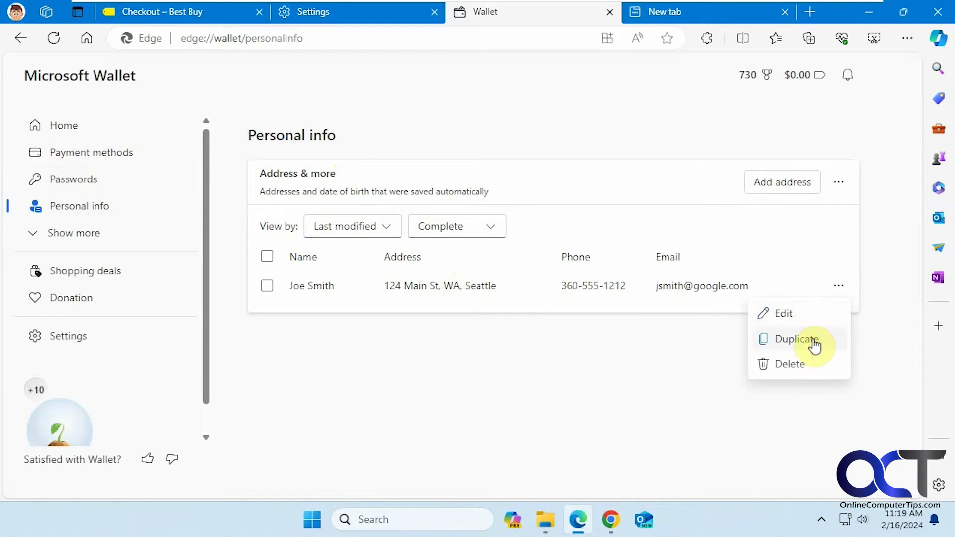
{"action": "left_click", "coordinate": [806, 320]}
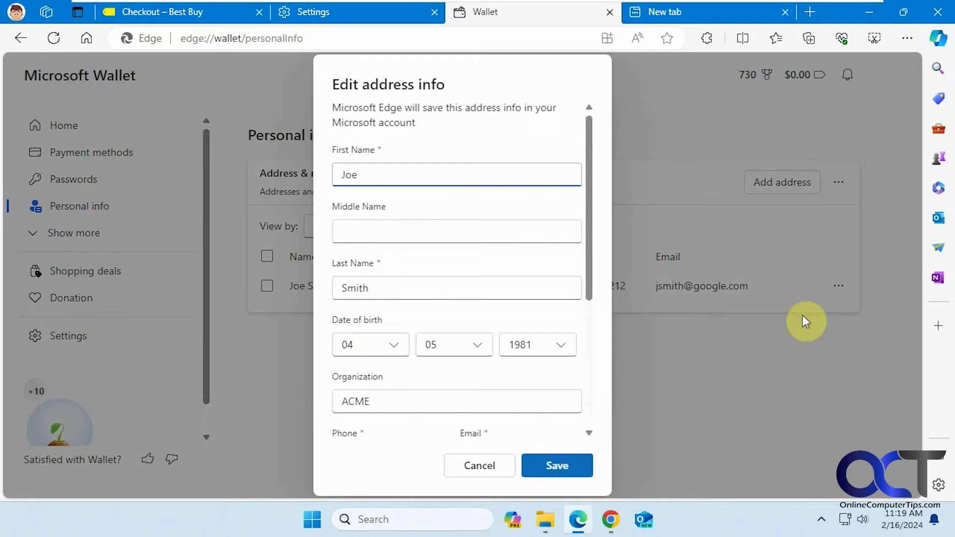
{"action": "scroll", "coordinate": [592, 219], "scroll_direction": "down", "scroll_amount": 2}
{"action": "left_click_drag", "start_coordinate": [588, 227], "coordinate": [586, 187]}
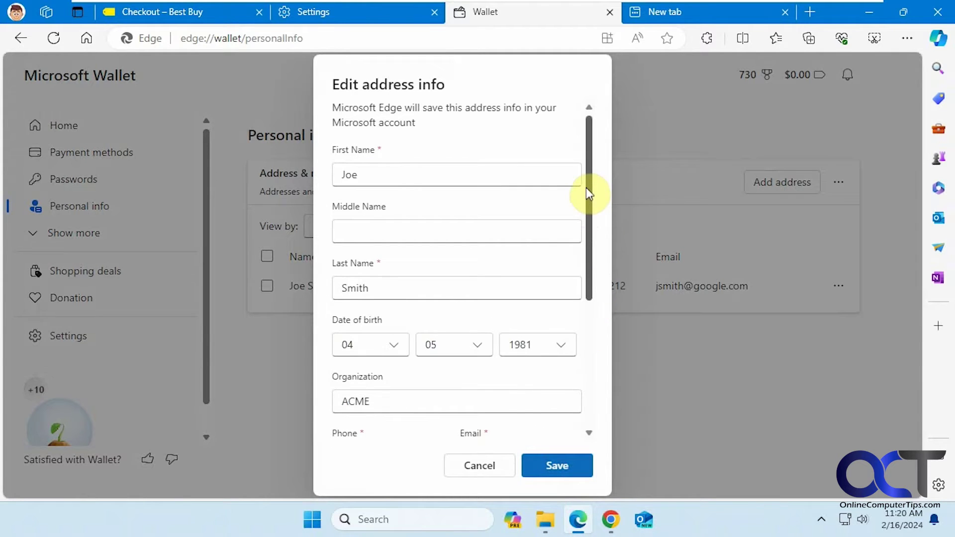
{"action": "left_click", "coordinate": [483, 463]}
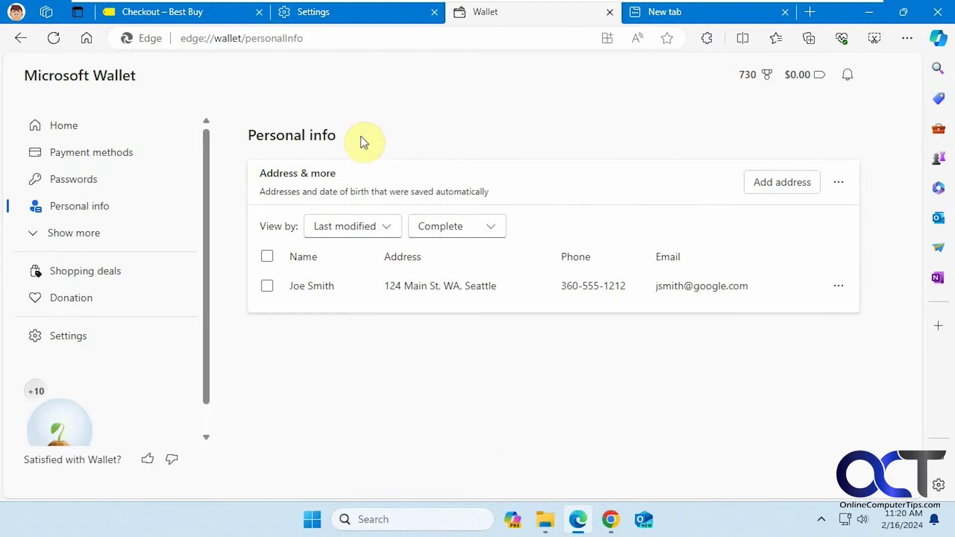
Back on Best Buy, autofill the shipping address from the saved entry via First Name.
{"action": "left_click", "coordinate": [184, 16]}
{"action": "left_click", "coordinate": [198, 293]}
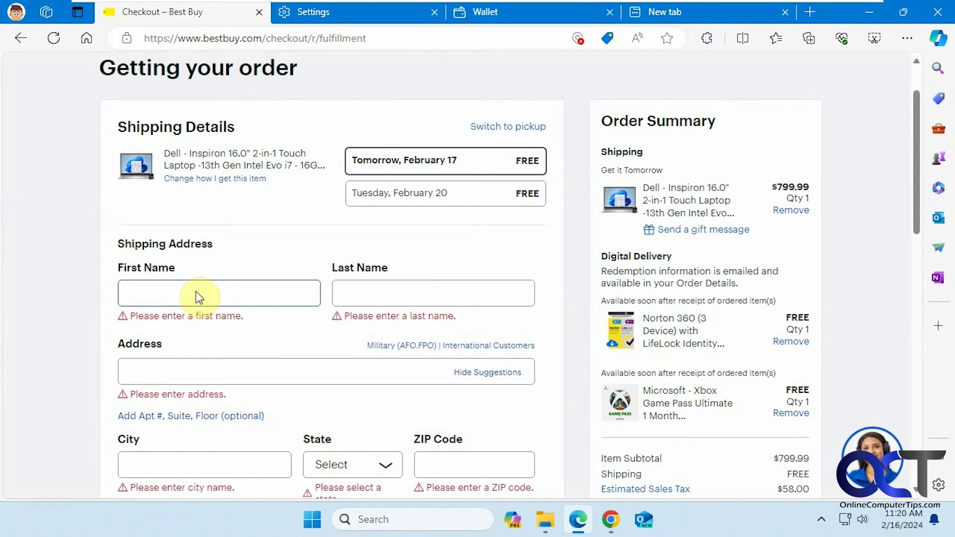
{"action": "type", "text": "j"}
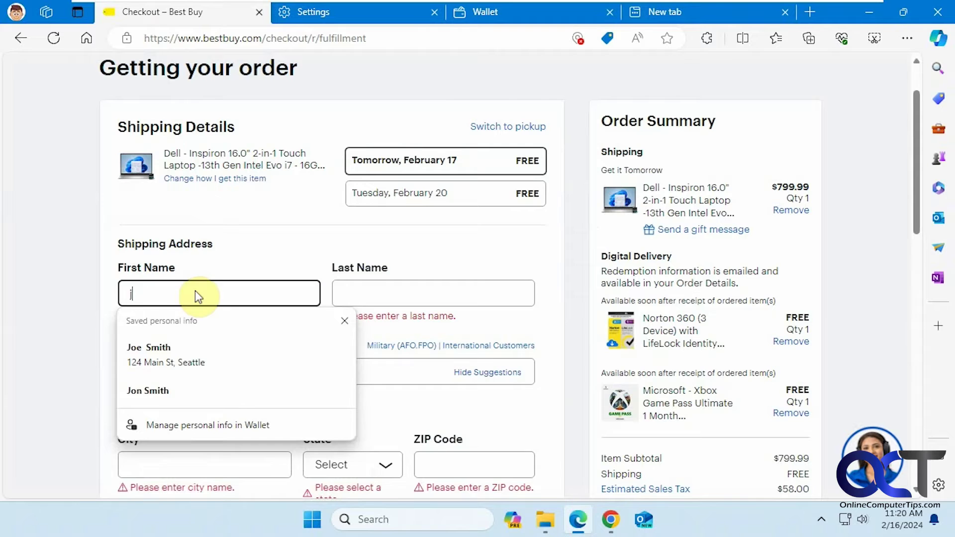
{"action": "left_click", "coordinate": [177, 360]}
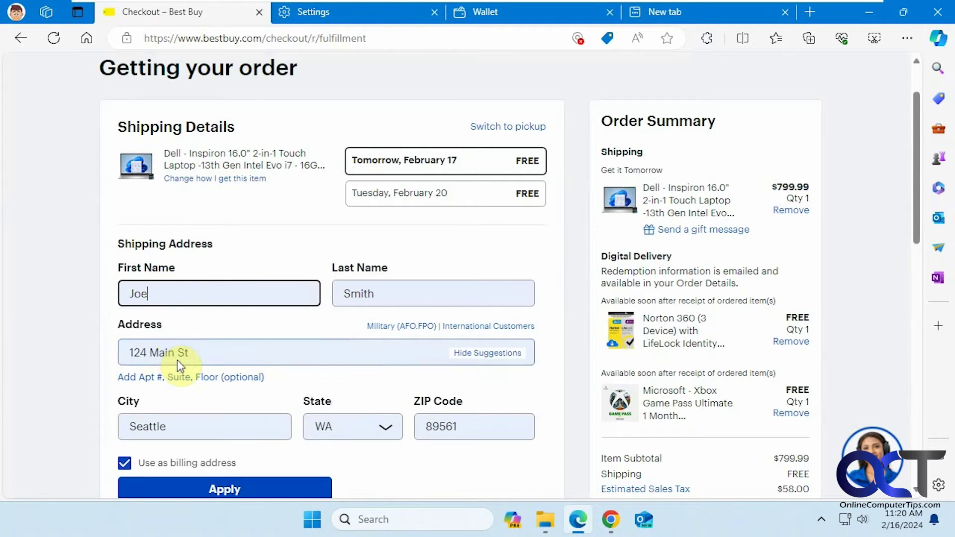
Autofill the contact email and phone from the first saved entry, then select the filled phone number.
{"action": "scroll", "coordinate": [180, 275], "scroll_direction": "down", "scroll_amount": 8}
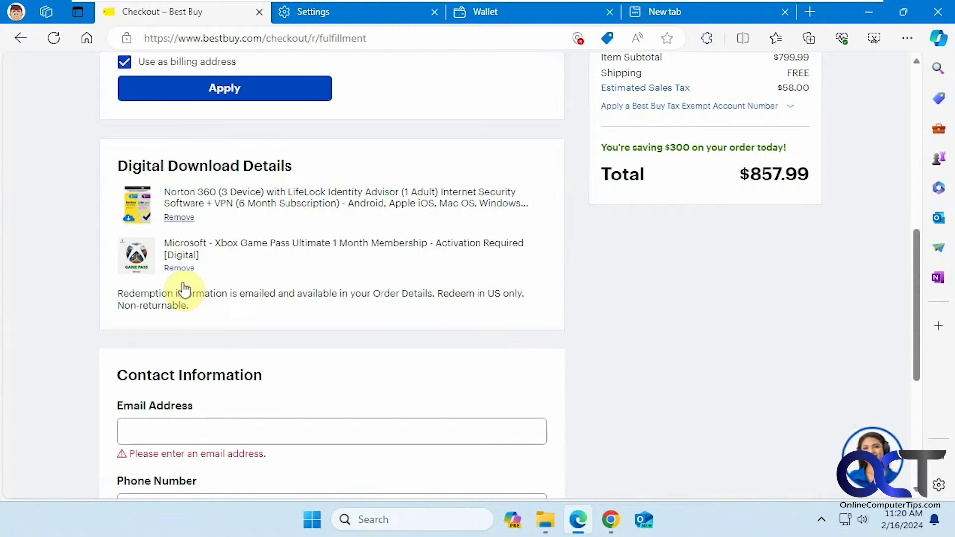
{"action": "scroll", "coordinate": [183, 290], "scroll_direction": "down", "scroll_amount": 3}
{"action": "left_click", "coordinate": [190, 374]}
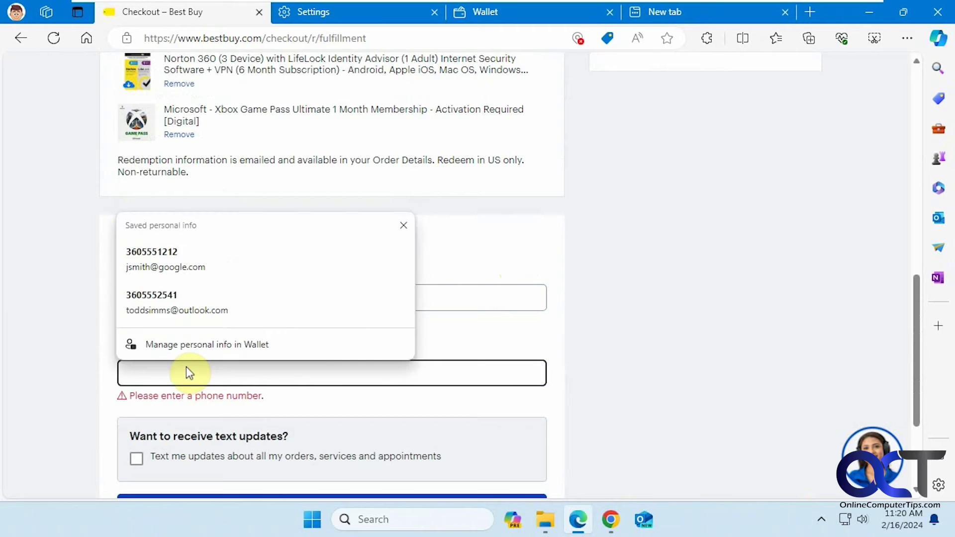
{"action": "type", "text": "3605551212"}
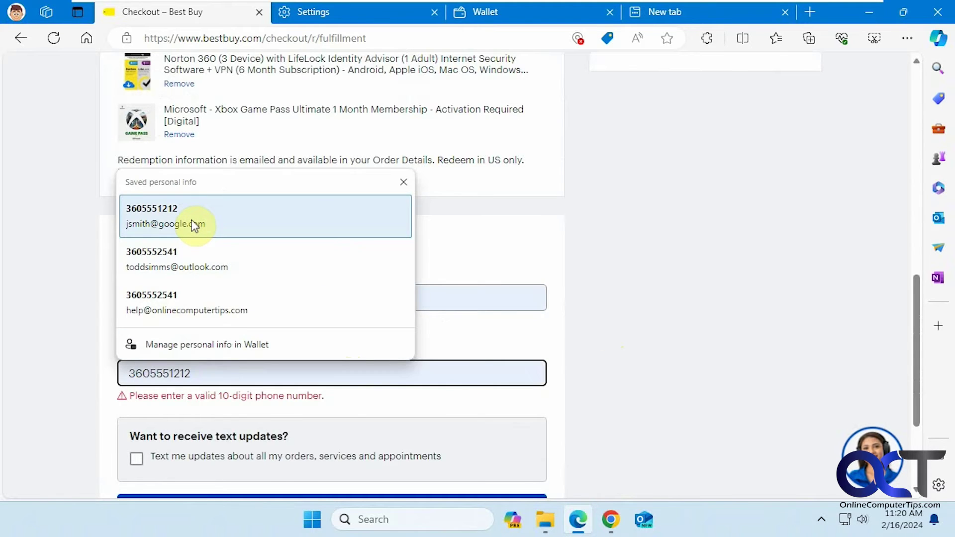
{"action": "left_click", "coordinate": [194, 224]}
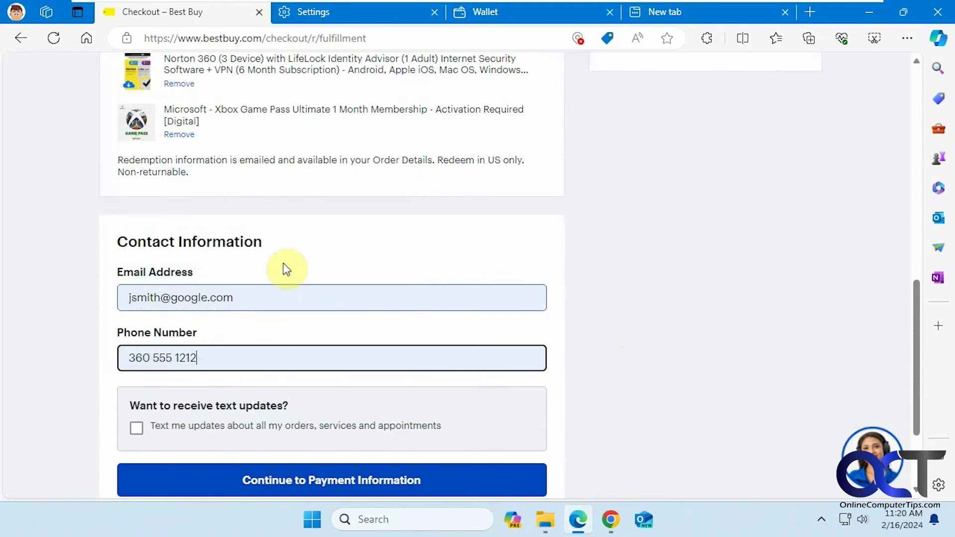
{"action": "left_click_drag", "start_coordinate": [270, 363], "coordinate": [99, 377]}
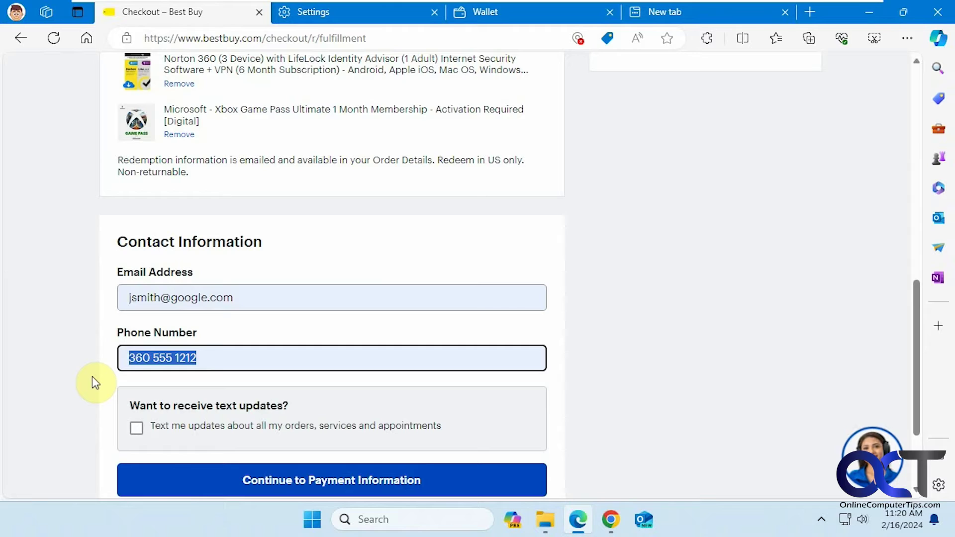
Clear the phone field and remove the unwanted second saved number from its suggestions with Shift+Delete.
{"action": "key", "text": "BackSpace"}
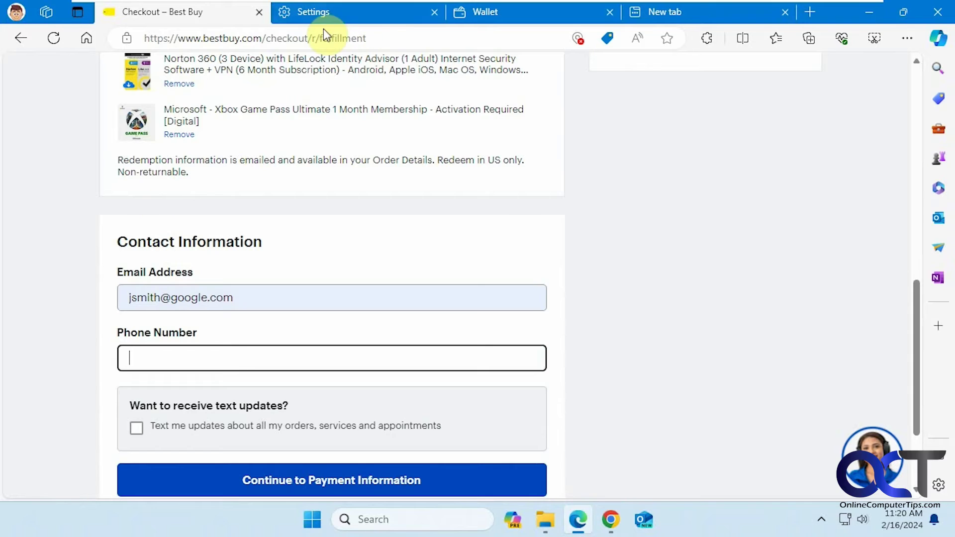
{"action": "left_click", "coordinate": [155, 358]}
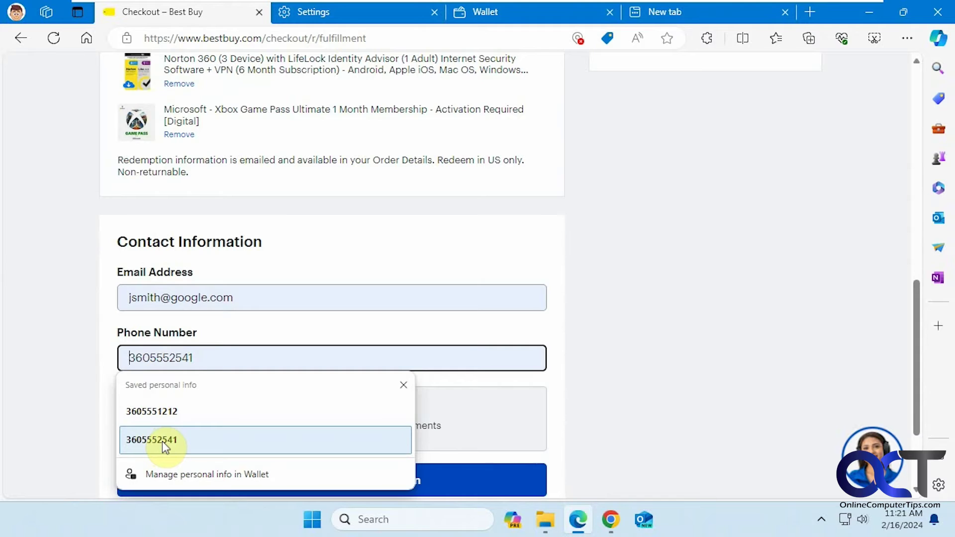
{"action": "key", "text": "shift+Delete"}
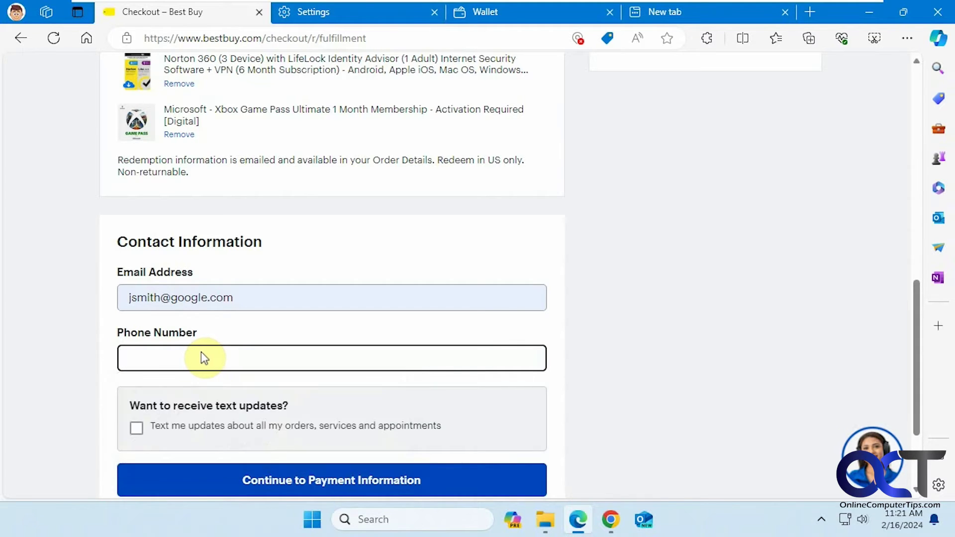
{"action": "type", "text": "3"}
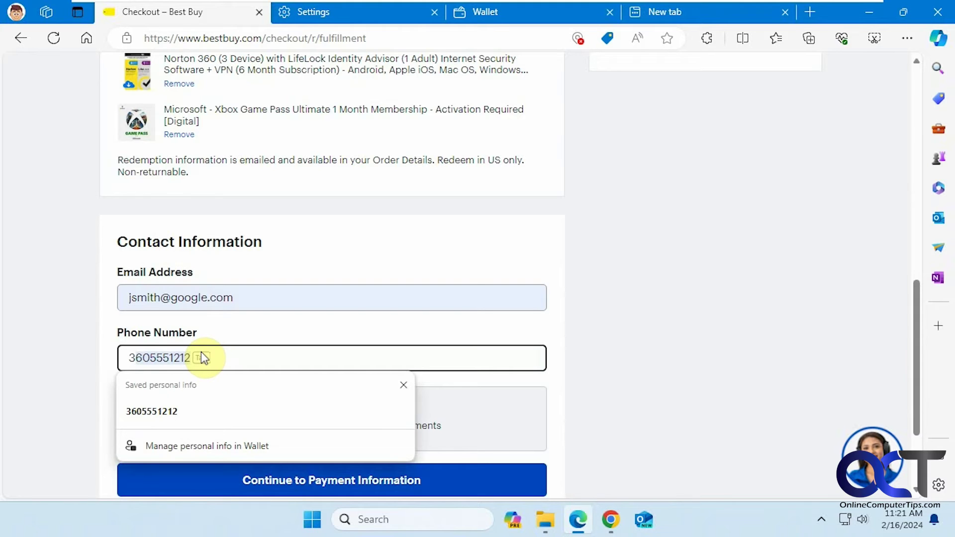
{"action": "left_click", "coordinate": [750, 269]}
Empty the autofilled shipping form using the Clear form suggestion on First Name.
{"action": "scroll", "coordinate": [751, 298], "scroll_direction": "up", "scroll_amount": 7}
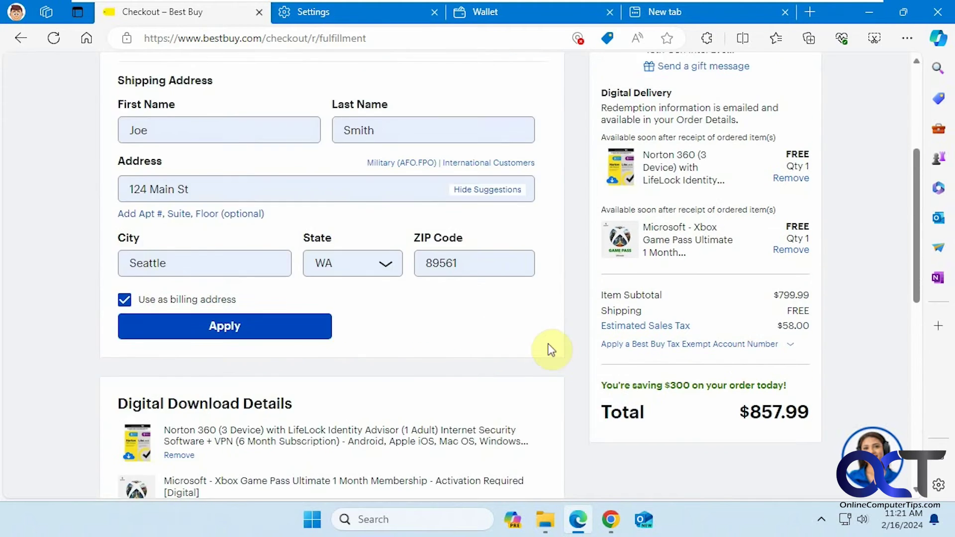
{"action": "scroll", "coordinate": [550, 349], "scroll_direction": "up", "scroll_amount": 2}
{"action": "left_click", "coordinate": [214, 225]}
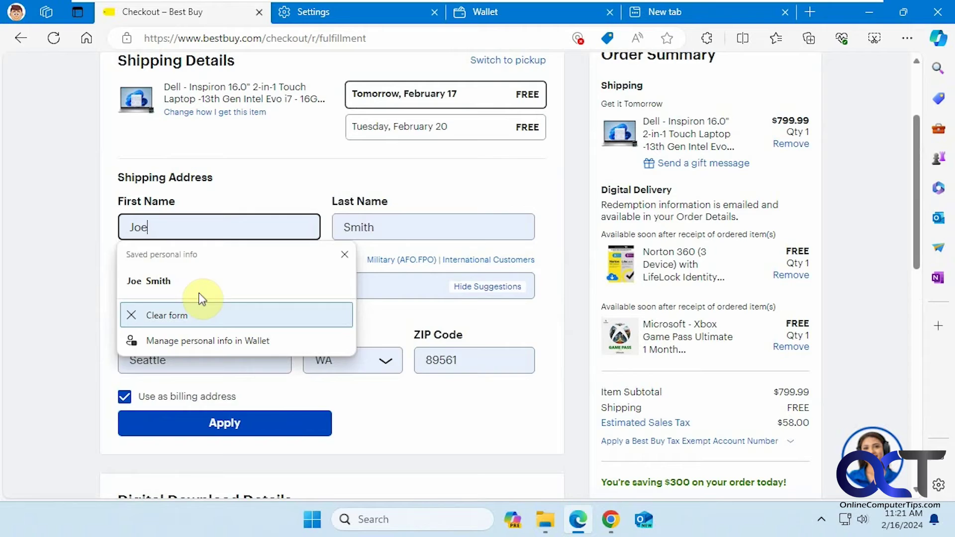
{"action": "left_click", "coordinate": [193, 314]}
Delete the unwanted saved name from First Name's suggestions with Shift+Delete, leaving the field empty.
{"action": "left_click", "coordinate": [180, 224]}
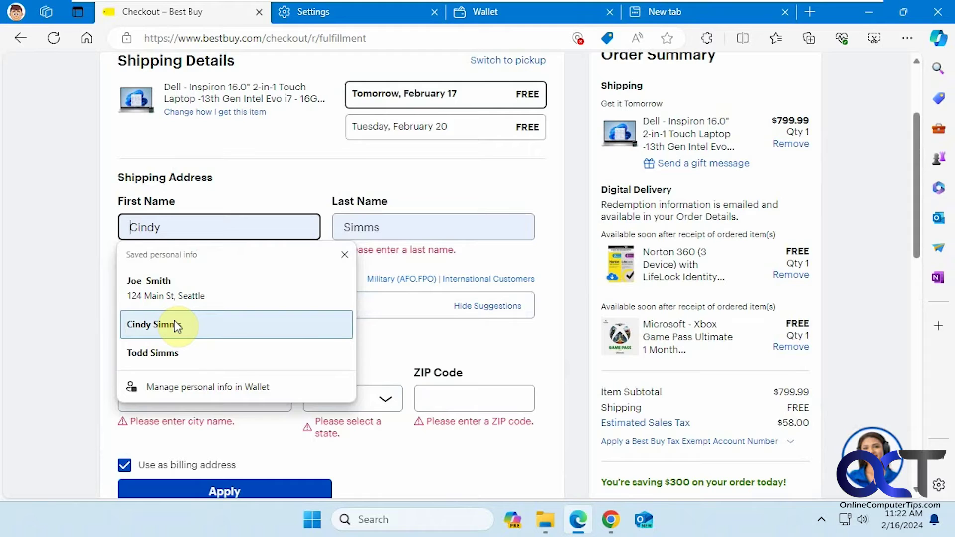
{"action": "key", "text": "shift+Delete"}
{"action": "left_click", "coordinate": [64, 308]}
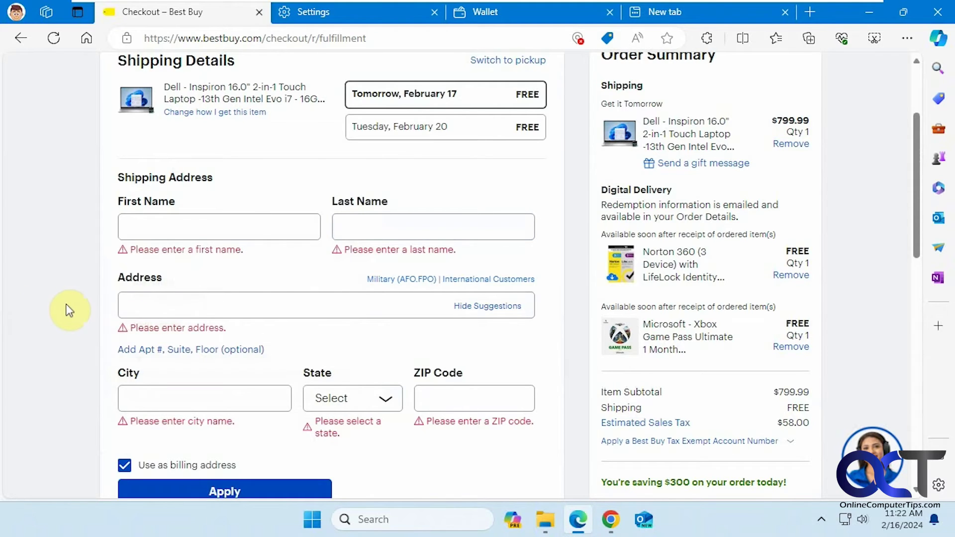
{"action": "left_click", "coordinate": [179, 228]}
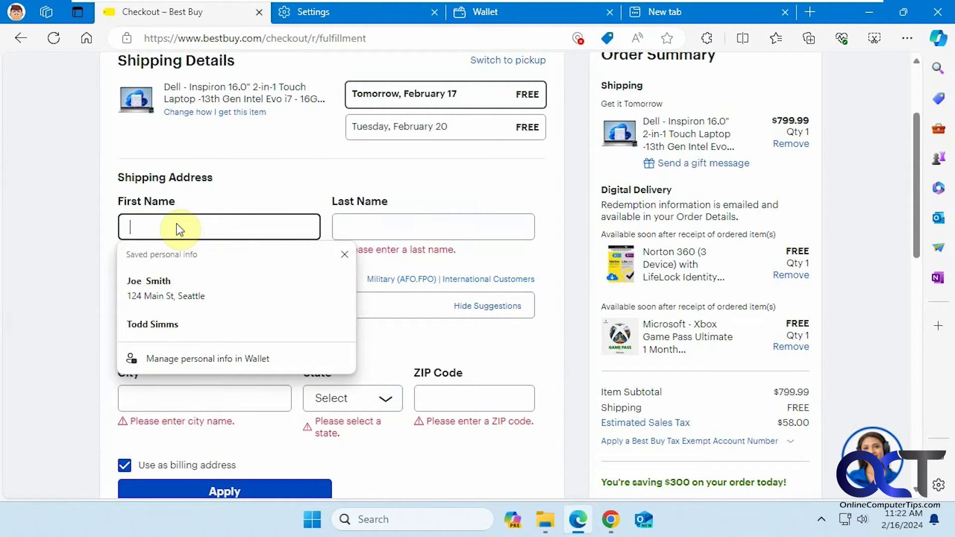
{"action": "type", "text": "c"}
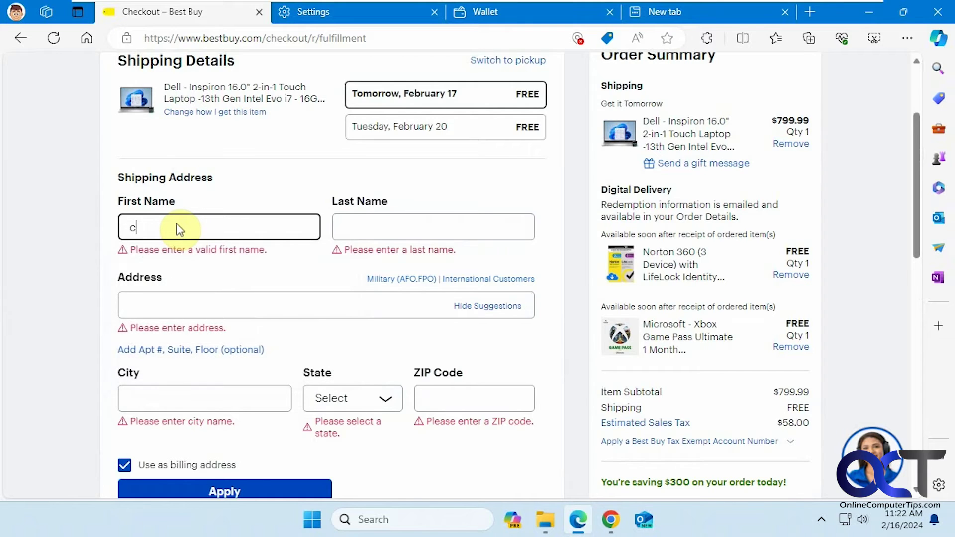
{"action": "key", "text": "BackSpace"}
Open Edge Settings again from the new tab page's menu.
{"action": "left_click", "coordinate": [358, 15]}
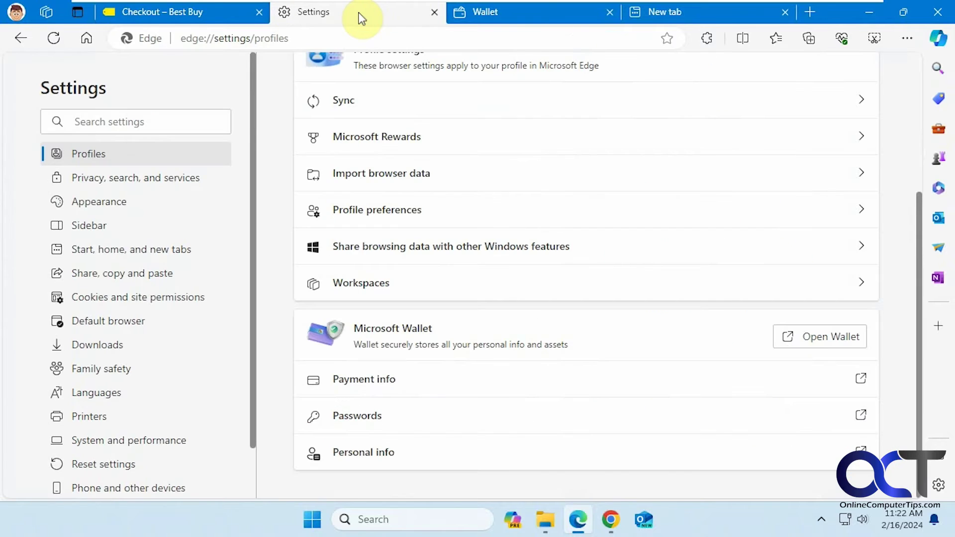
{"action": "left_click", "coordinate": [667, 12]}
{"action": "left_click", "coordinate": [906, 38]}
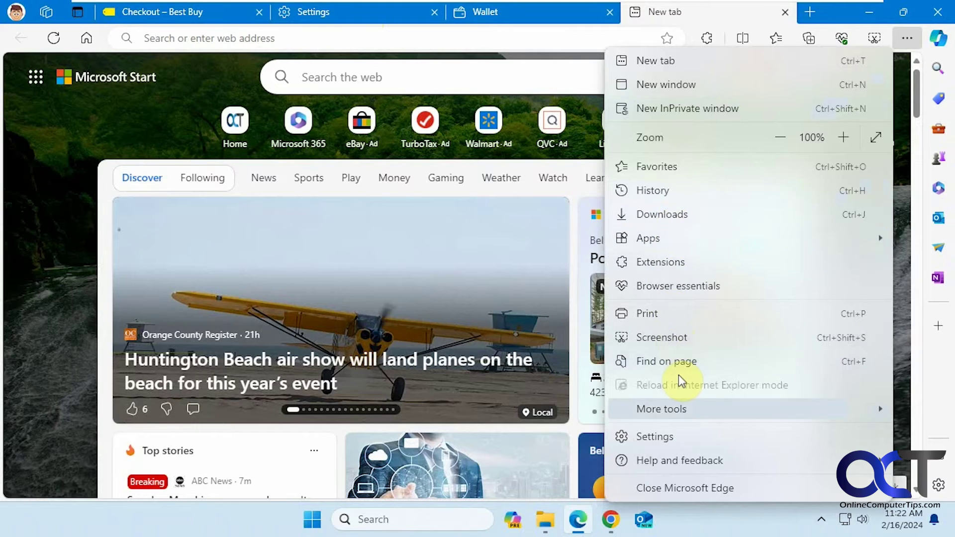
{"action": "left_click", "coordinate": [684, 439]}
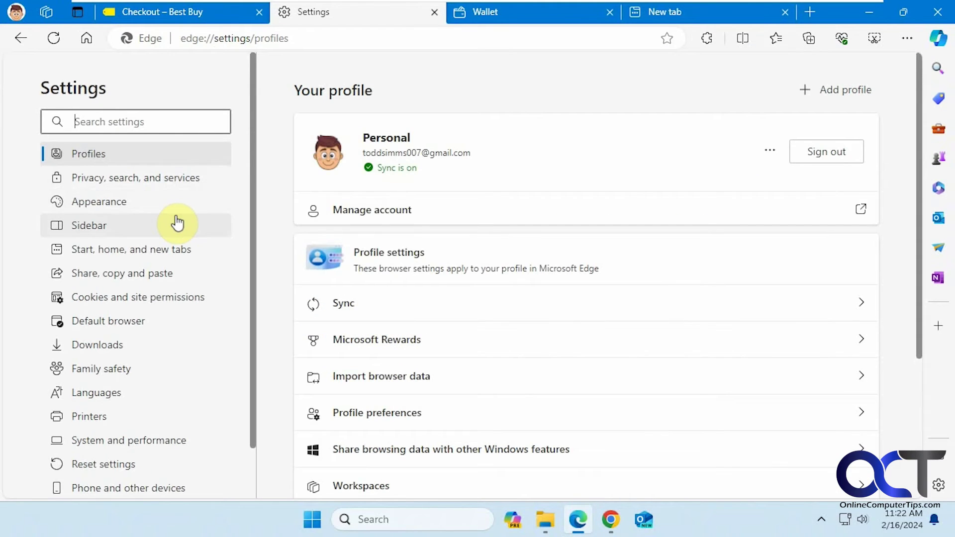
Check the Clear browsing data options, including autofill data, under Privacy, search, and services, then cancel.
{"action": "left_click", "coordinate": [119, 186]}
{"action": "scroll", "coordinate": [477, 309], "scroll_direction": "down", "scroll_amount": 5}
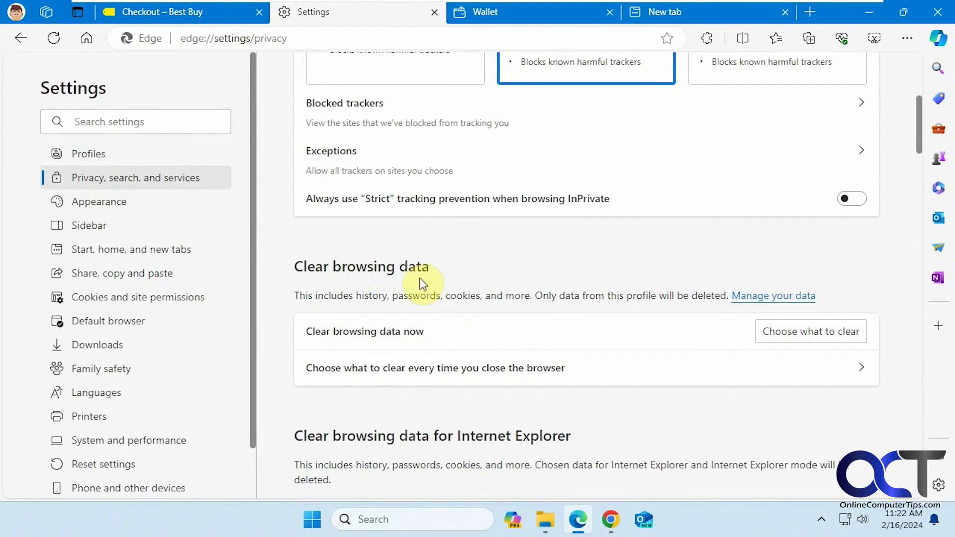
{"action": "left_click", "coordinate": [802, 333]}
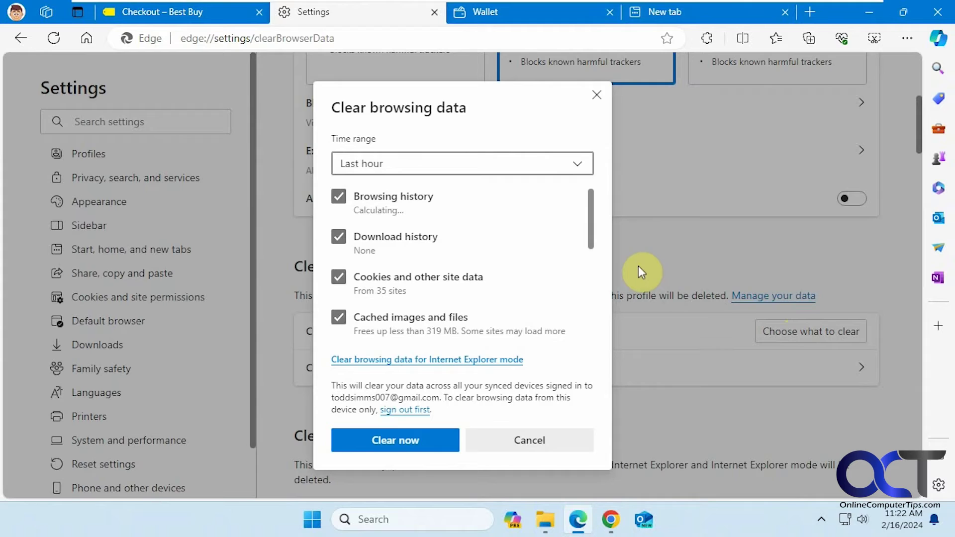
{"action": "left_click_drag", "start_coordinate": [590, 237], "coordinate": [586, 296]}
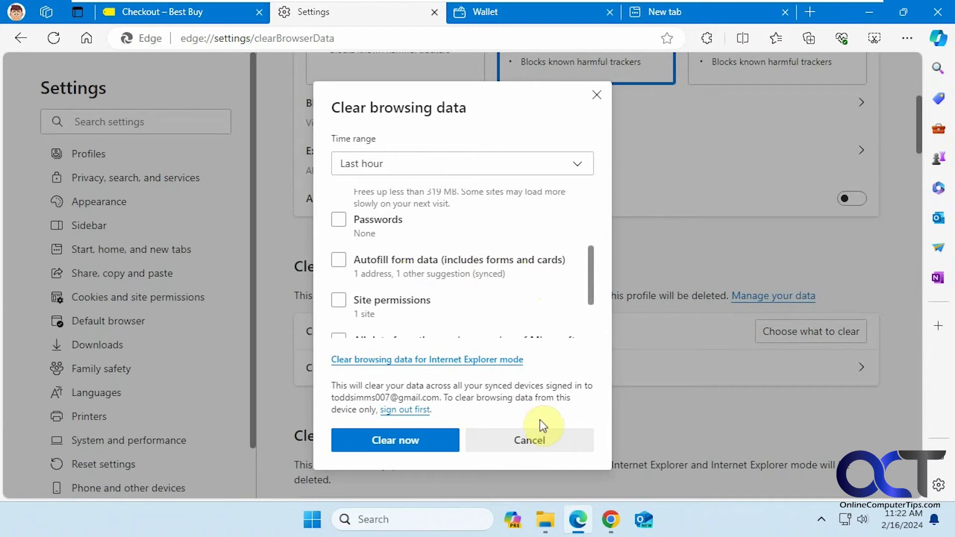
{"action": "left_click", "coordinate": [547, 442]}
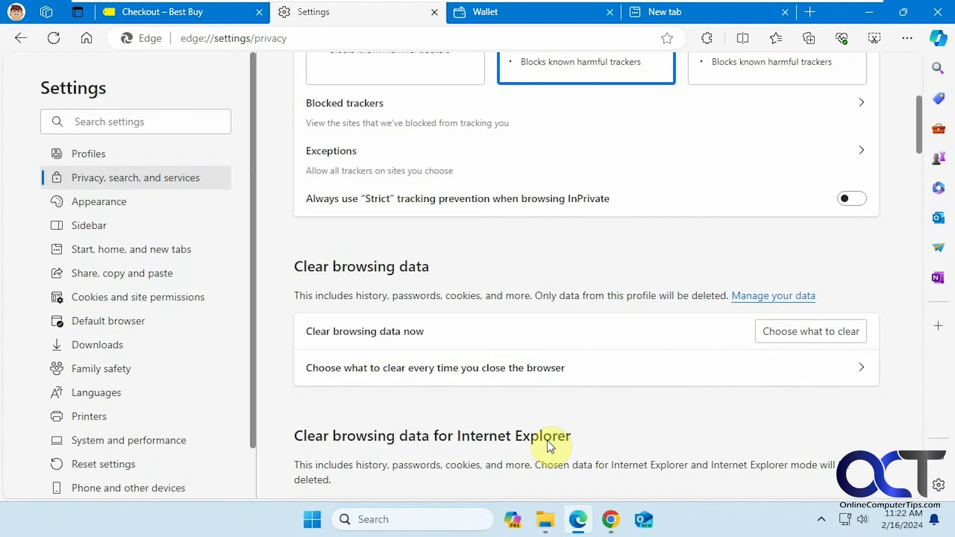
From the Wallet tab, open Edge Settings and launch Wallet's personal info.
{"action": "left_click", "coordinate": [533, 13]}
{"action": "left_click", "coordinate": [84, 126]}
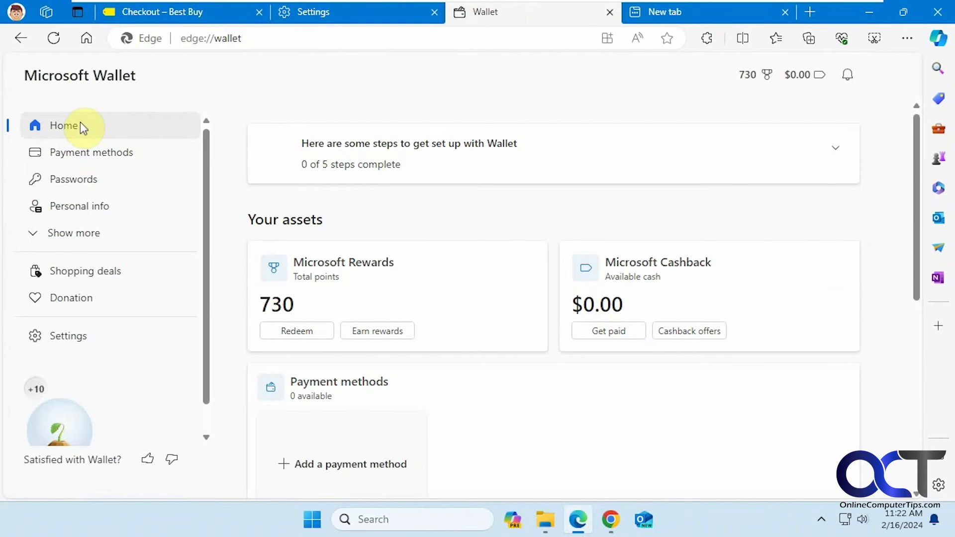
{"action": "left_click", "coordinate": [908, 41]}
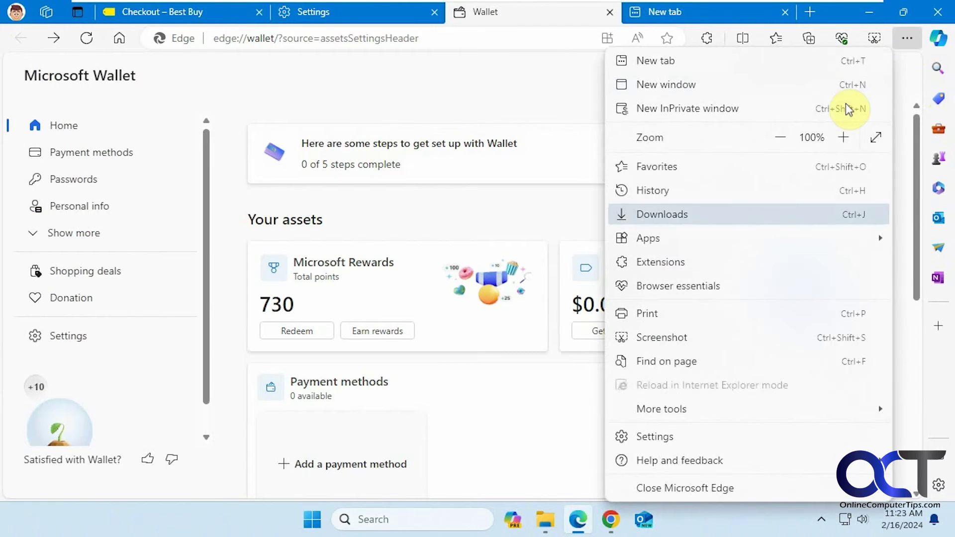
{"action": "left_click", "coordinate": [678, 435]}
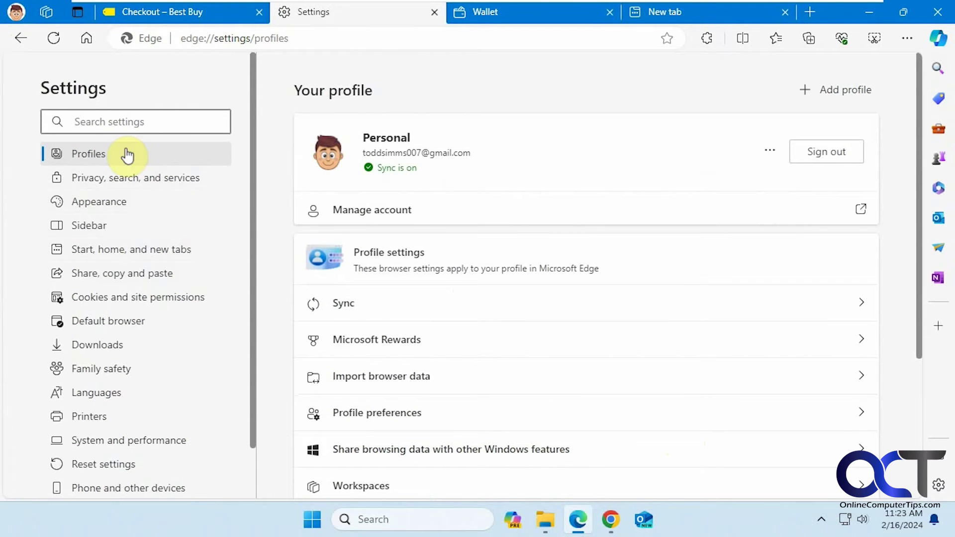
{"action": "scroll", "coordinate": [463, 245], "scroll_direction": "down", "scroll_amount": 4}
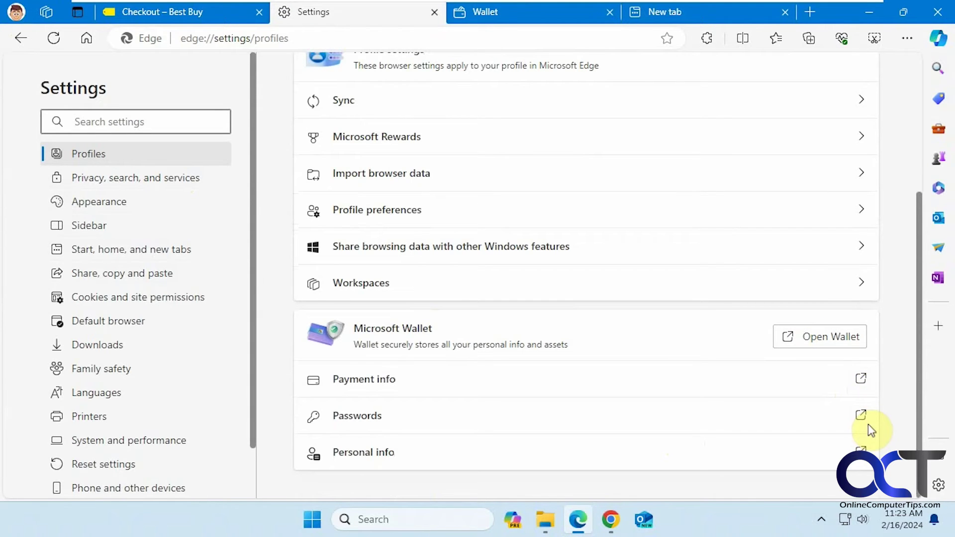
{"action": "left_click", "coordinate": [863, 458]}
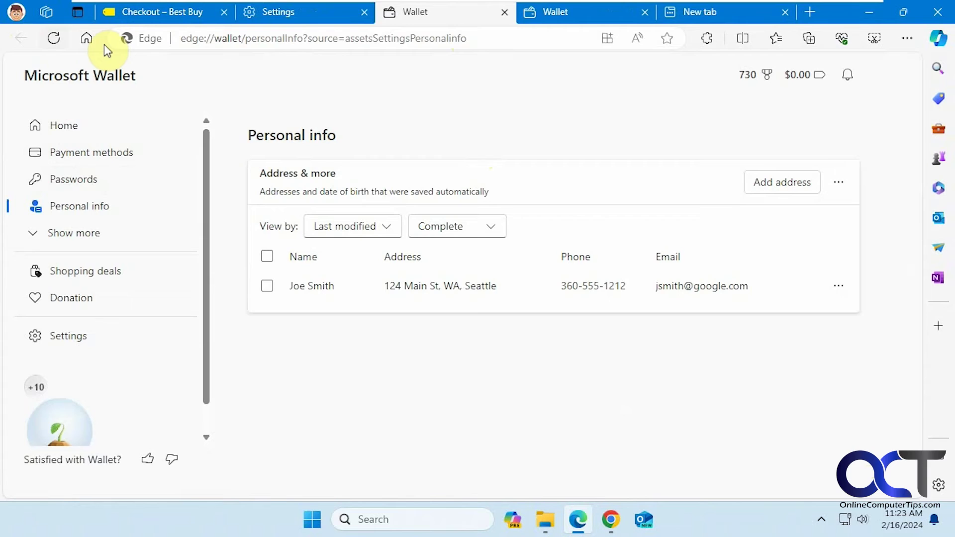
Close the extra Wallet tab and reopen Wallet from Settings at Personal info.
{"action": "left_click", "coordinate": [503, 12]}
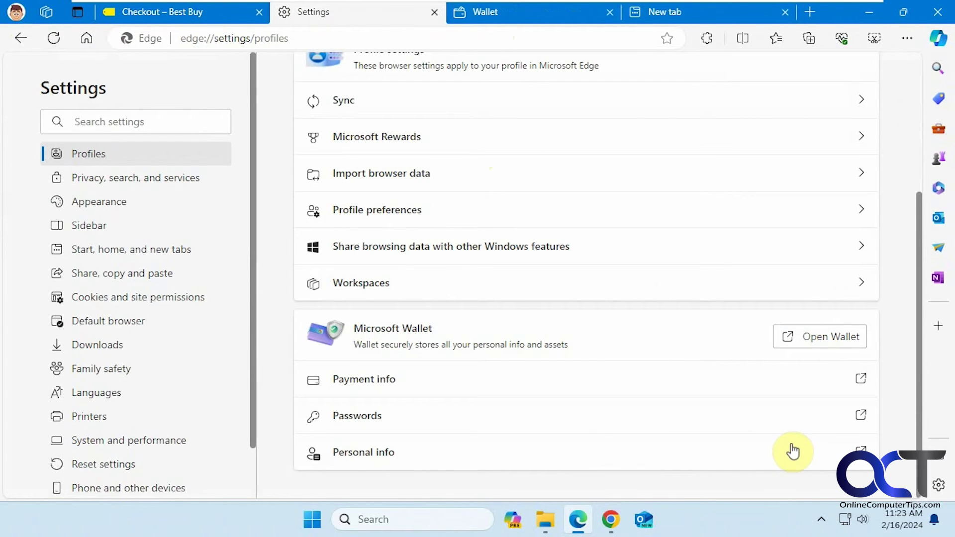
{"action": "left_click", "coordinate": [827, 337]}
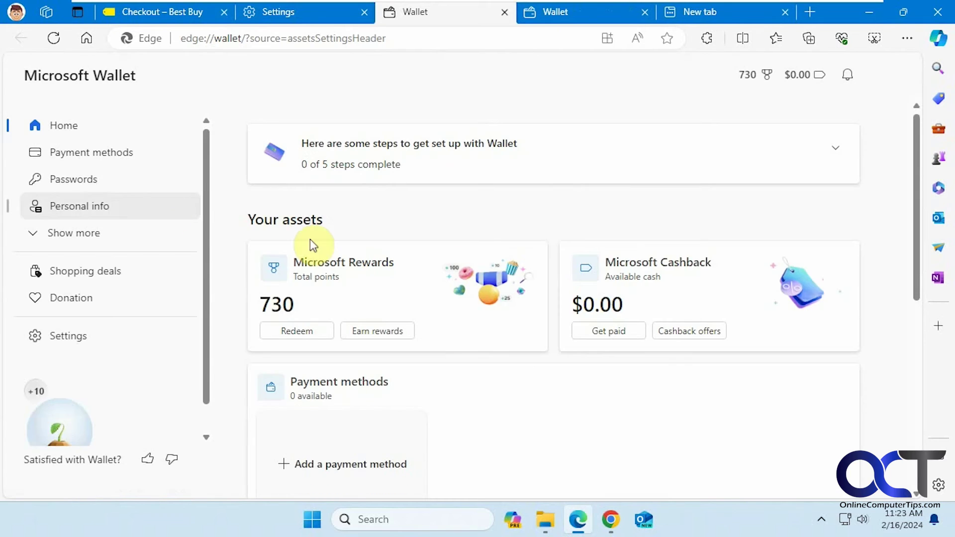
{"action": "left_click", "coordinate": [91, 205]}
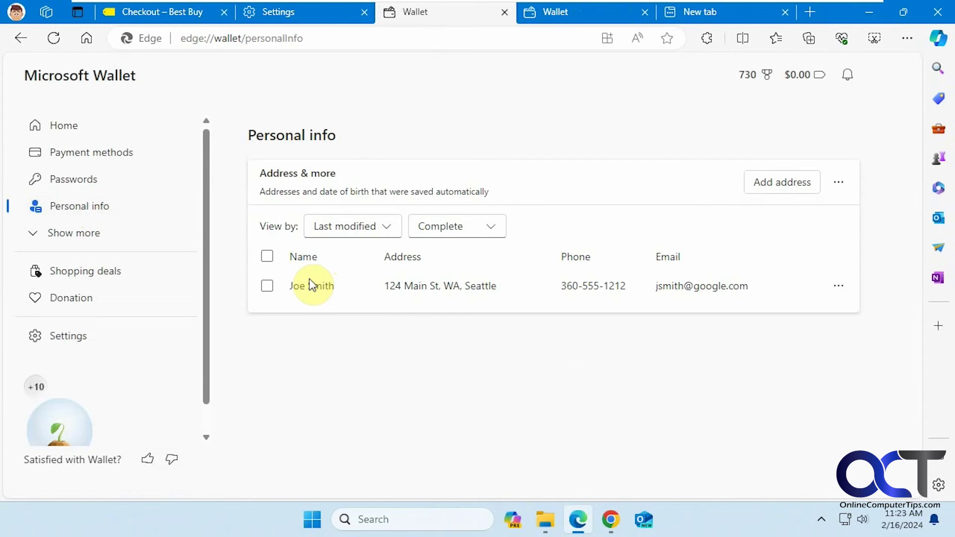
Start a new address entry and fill in the person's first and last name, phone number and e-mail.
{"action": "left_click", "coordinate": [786, 183]}
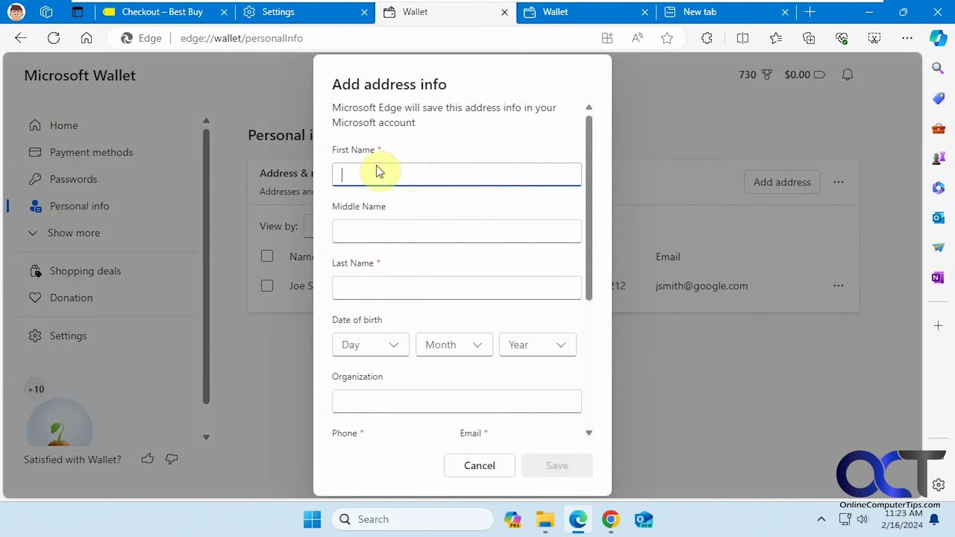
{"action": "key", "text": "Tab"}
{"action": "key", "text": "Tab"}
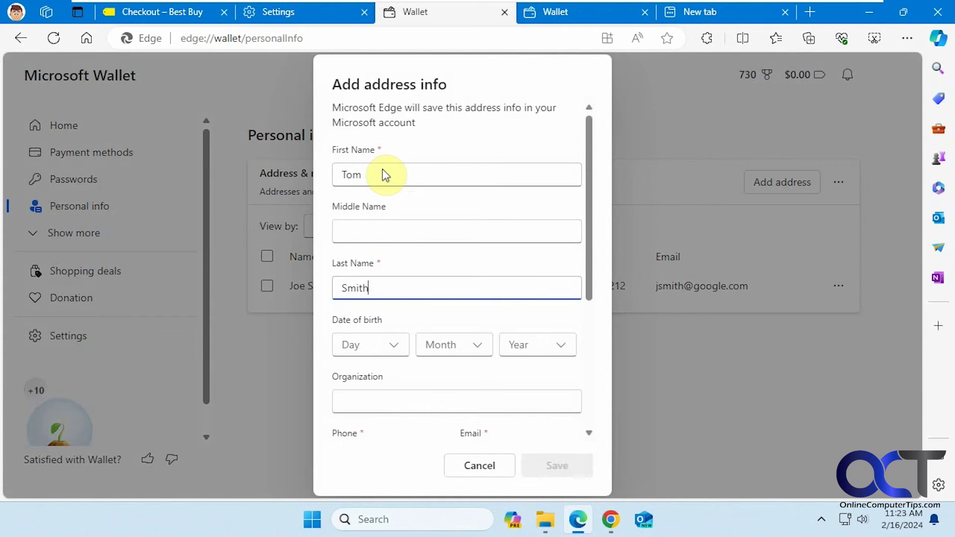
{"action": "scroll", "coordinate": [405, 284], "scroll_direction": "down", "scroll_amount": 3}
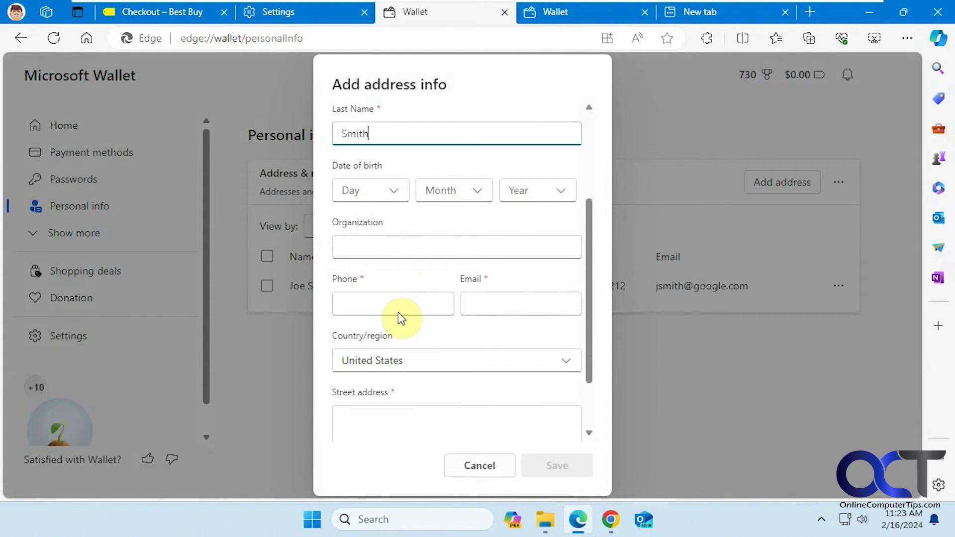
{"action": "left_click", "coordinate": [393, 303]}
{"action": "type", "text": "360"}
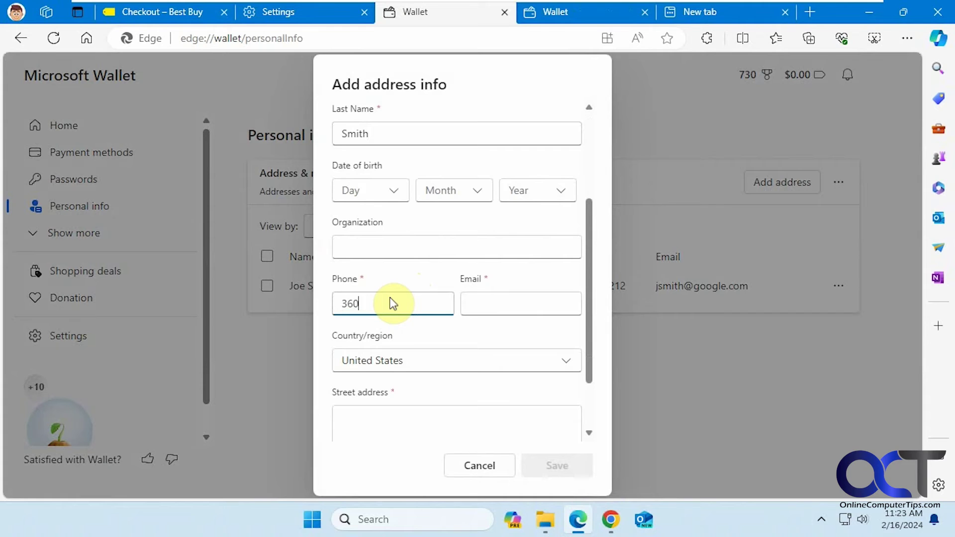
{"action": "type", "text": "-555-7878"}
{"action": "left_click", "coordinate": [484, 302]}
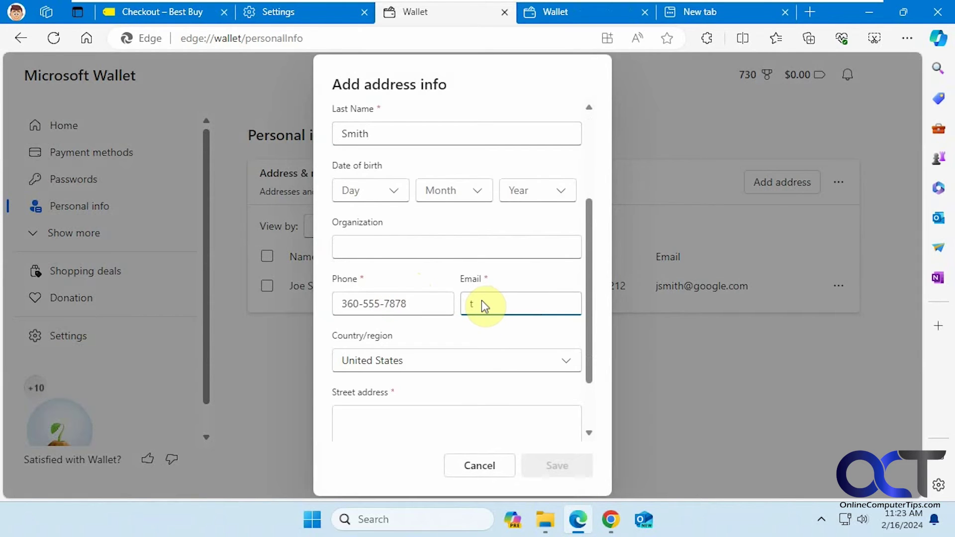
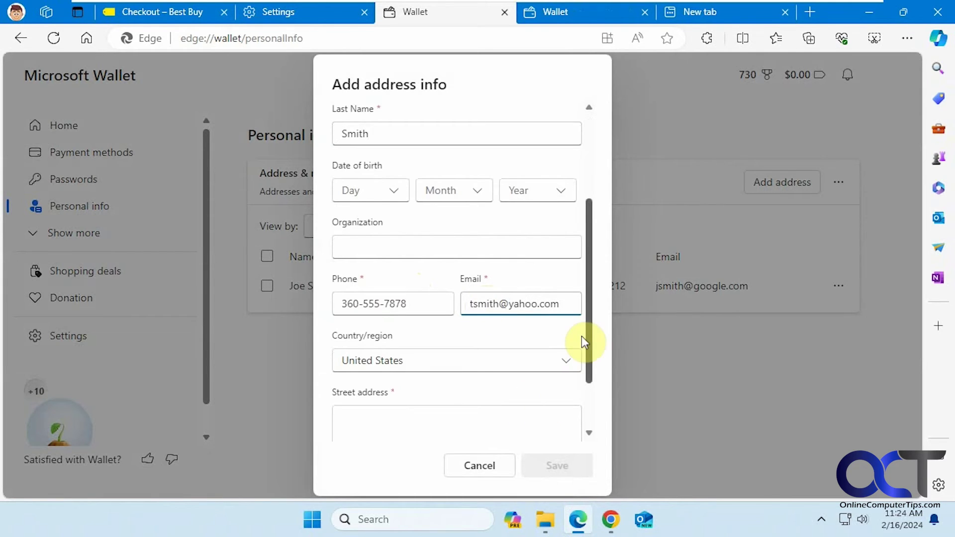
Enter the city, state, ZIP code and street address, then save the new entry.
{"action": "left_click_drag", "start_coordinate": [589, 336], "coordinate": [594, 409]}
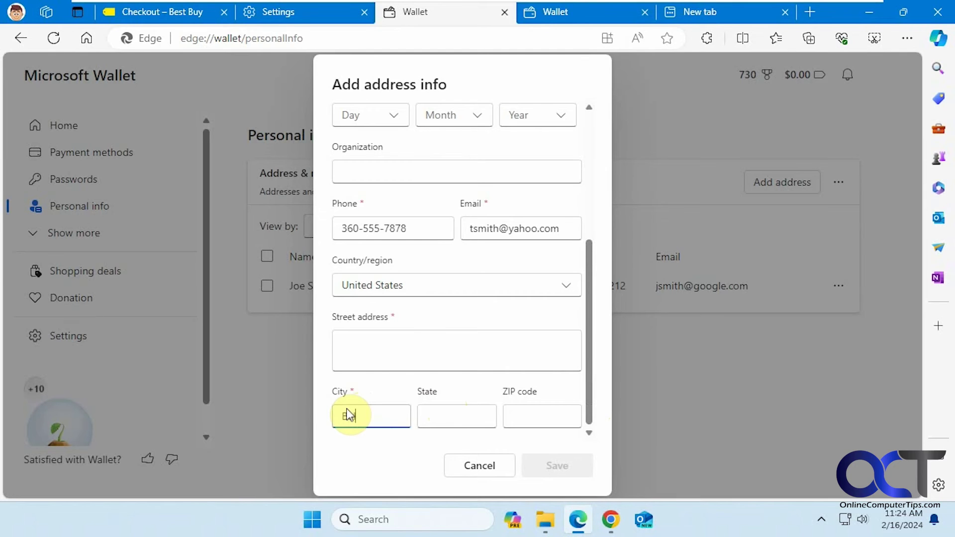
{"action": "type", "text": "ellingham"}
{"action": "key", "text": "Tab"}
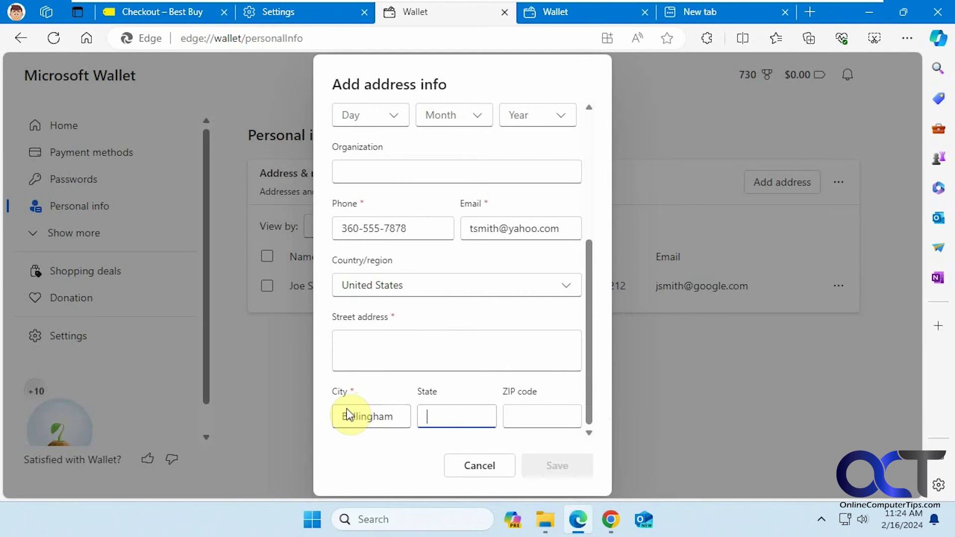
{"action": "type", "text": "WA"}
{"action": "left_click", "coordinate": [532, 413]}
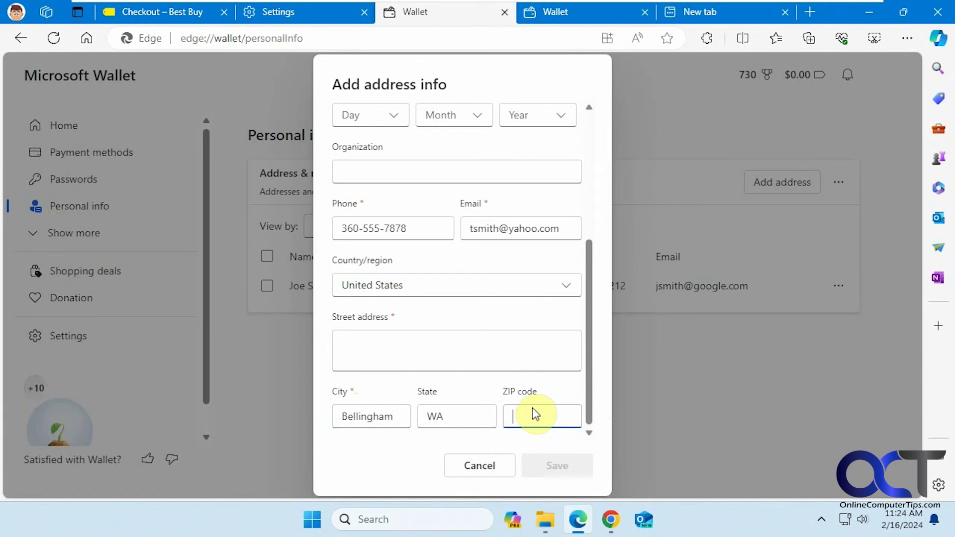
{"action": "type", "text": "82541"}
{"action": "scroll", "coordinate": [521, 377], "scroll_direction": "up", "scroll_amount": 3}
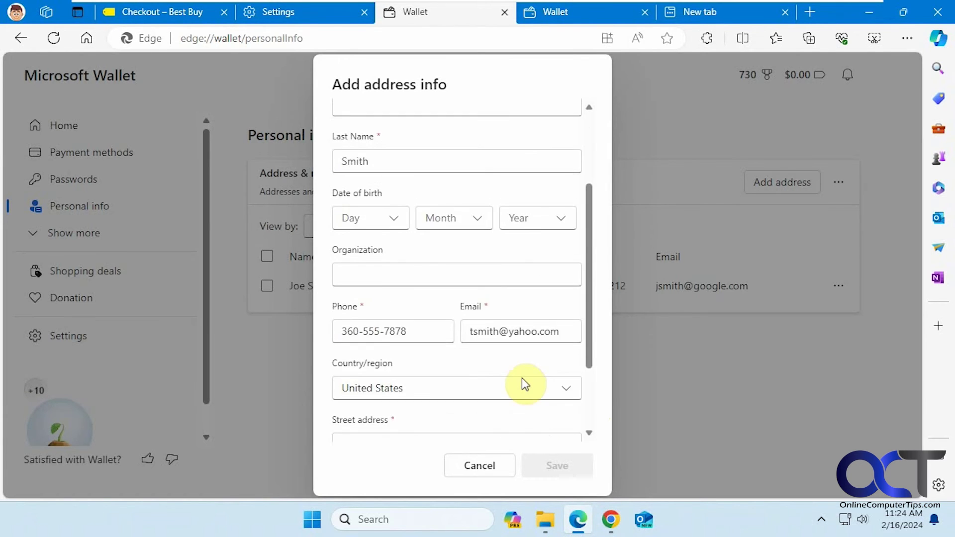
{"action": "scroll", "coordinate": [514, 378], "scroll_direction": "up", "scroll_amount": 3}
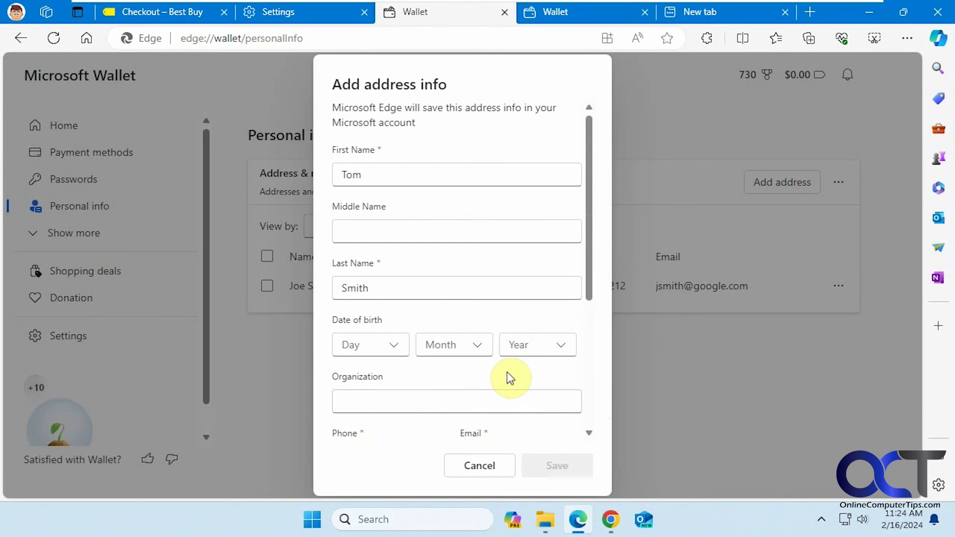
{"action": "scroll", "coordinate": [506, 379], "scroll_direction": "down", "scroll_amount": 2}
{"action": "scroll", "coordinate": [512, 386], "scroll_direction": "down", "scroll_amount": 5}
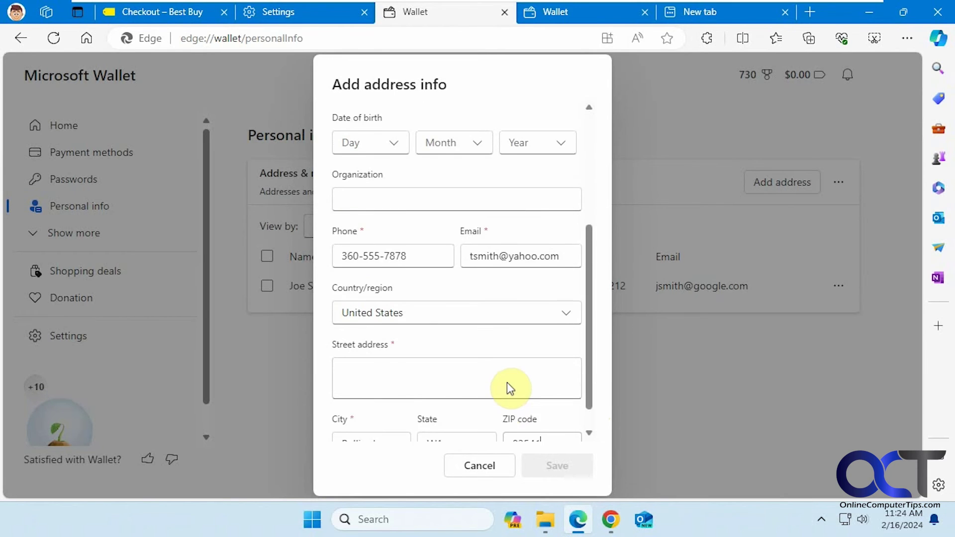
{"action": "left_click", "coordinate": [431, 341]}
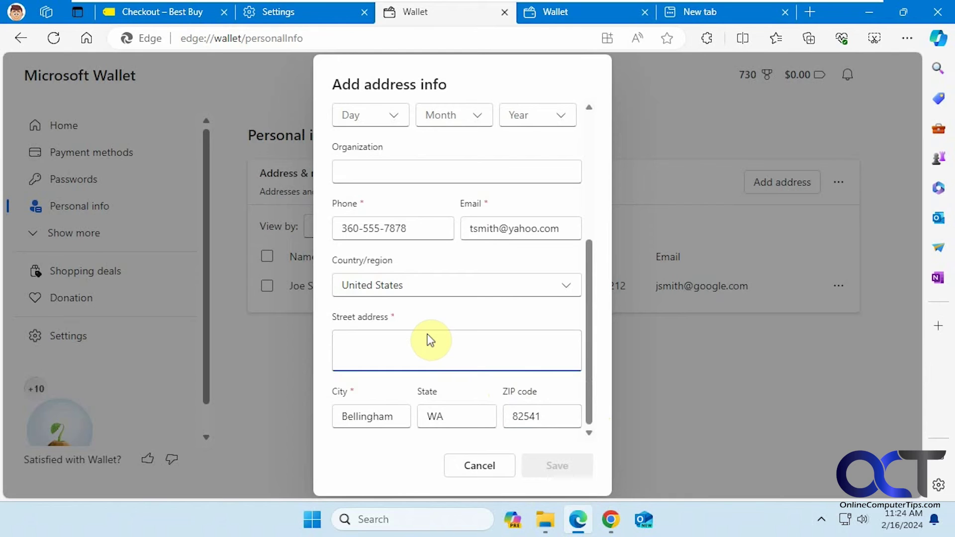
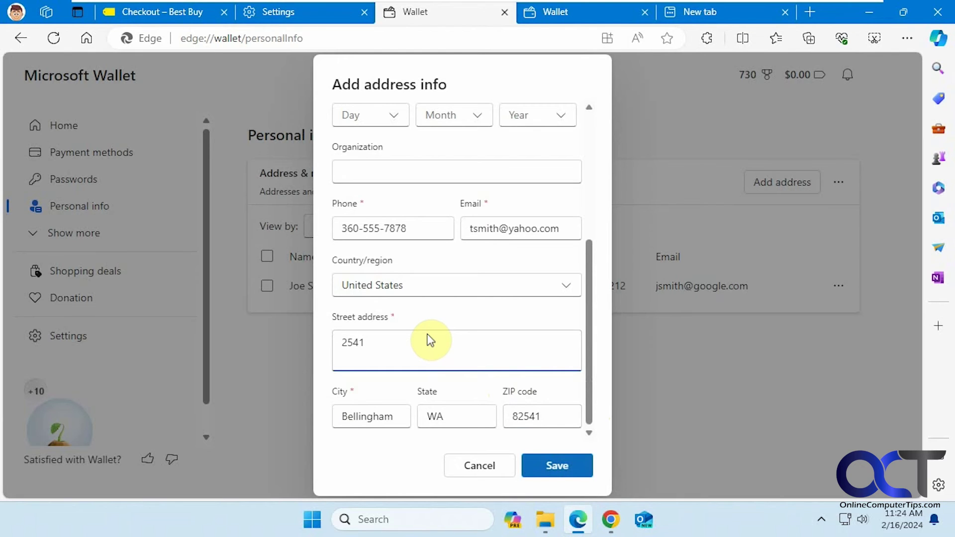
{"action": "left_click", "coordinate": [549, 462]}
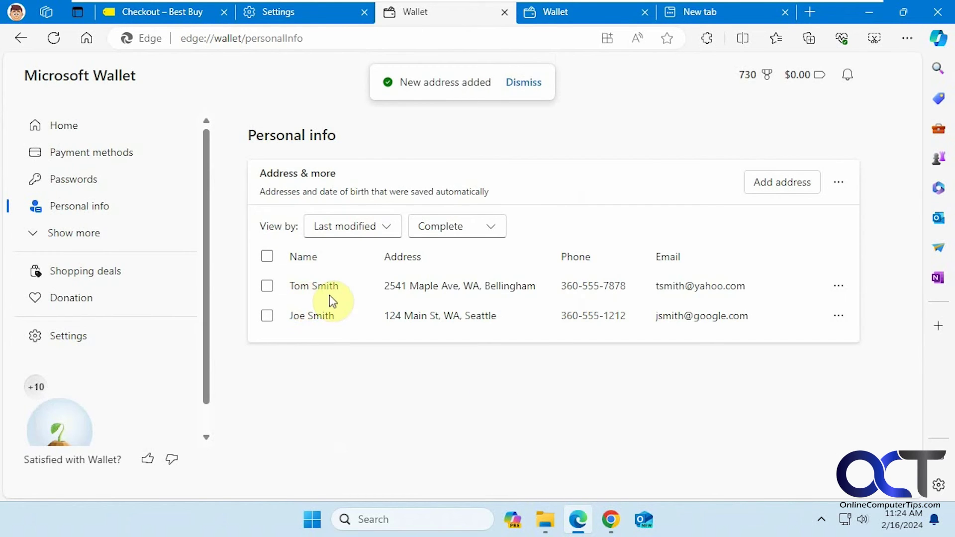
On Best Buy, dismiss the inactivity prompt and autofill shipping from the newly saved contact's suggestion.
{"action": "left_click", "coordinate": [175, 17]}
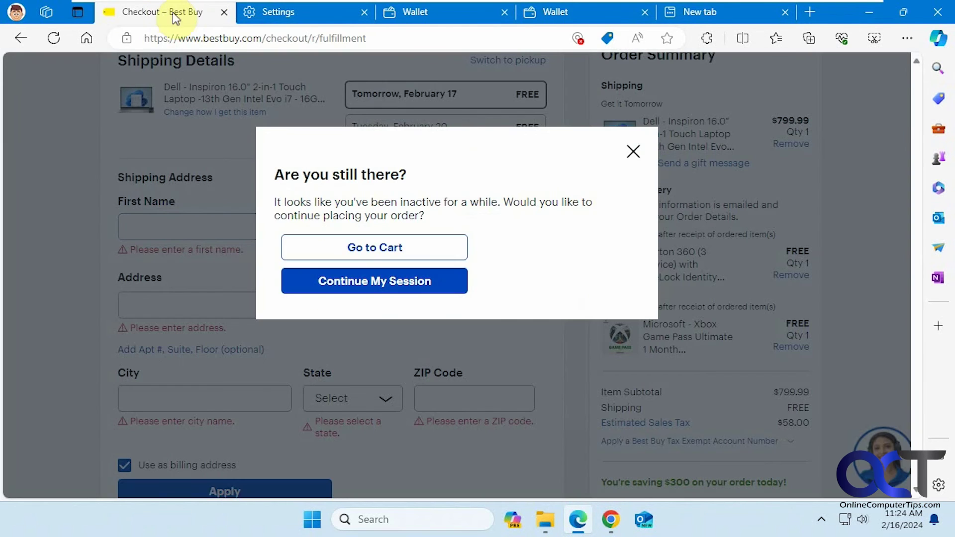
{"action": "left_click", "coordinate": [396, 255]}
{"action": "left_click", "coordinate": [223, 358]}
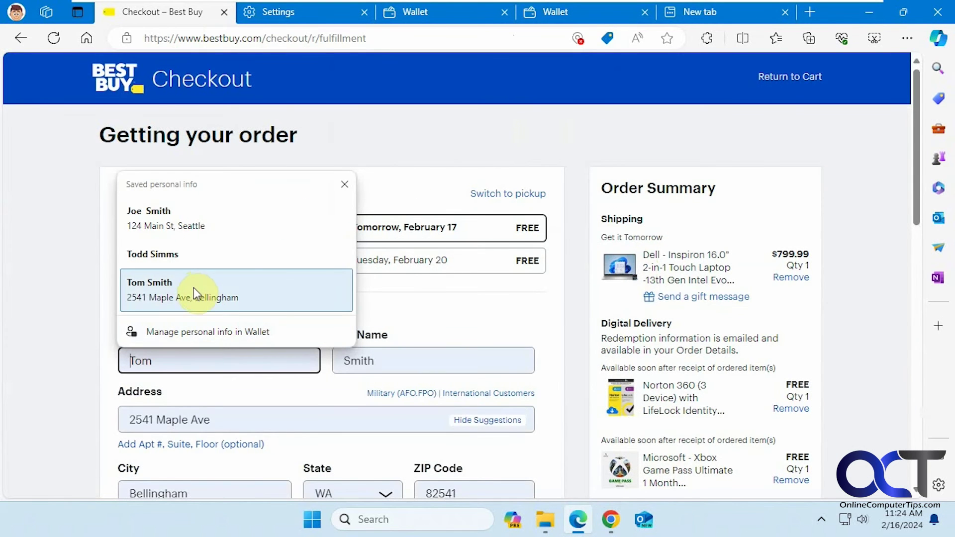
{"action": "type", "text": "to"}
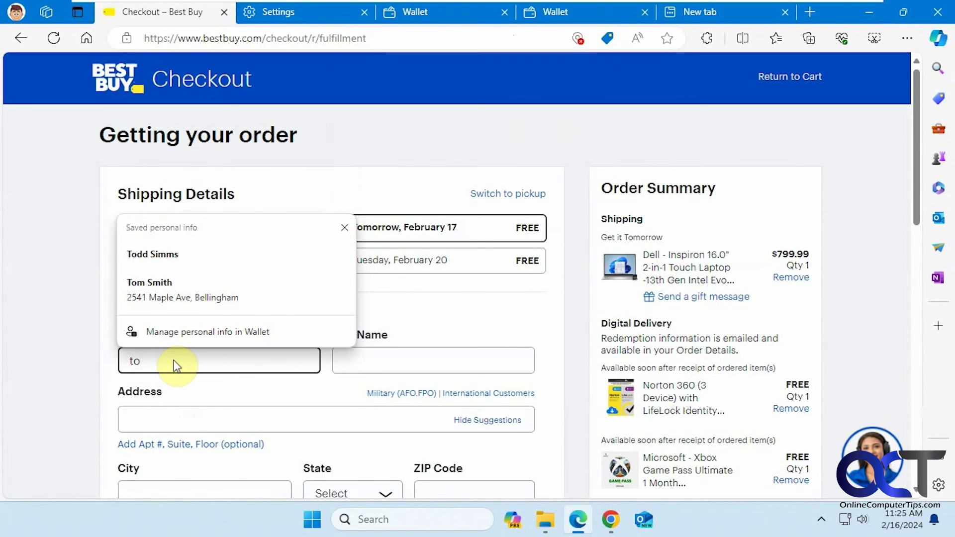
{"action": "type", "text": "m"}
{"action": "key", "text": "BackSpace"}
{"action": "type", "text": "m"}
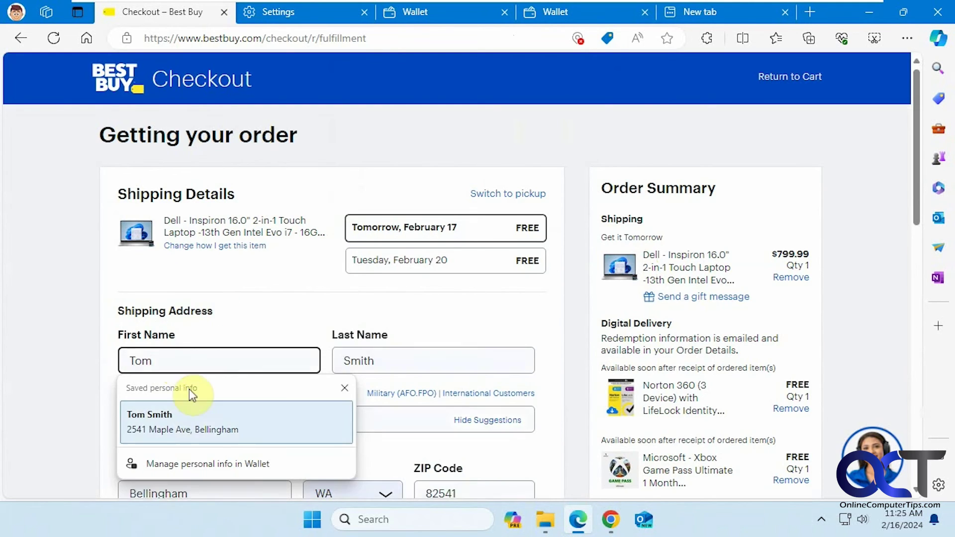
{"action": "left_click", "coordinate": [196, 417]}
Return to the Wallet Personal info page listing both saved addresses.
{"action": "scroll", "coordinate": [82, 366], "scroll_direction": "down", "scroll_amount": 4}
{"action": "scroll", "coordinate": [85, 366], "scroll_direction": "up", "scroll_amount": 4}
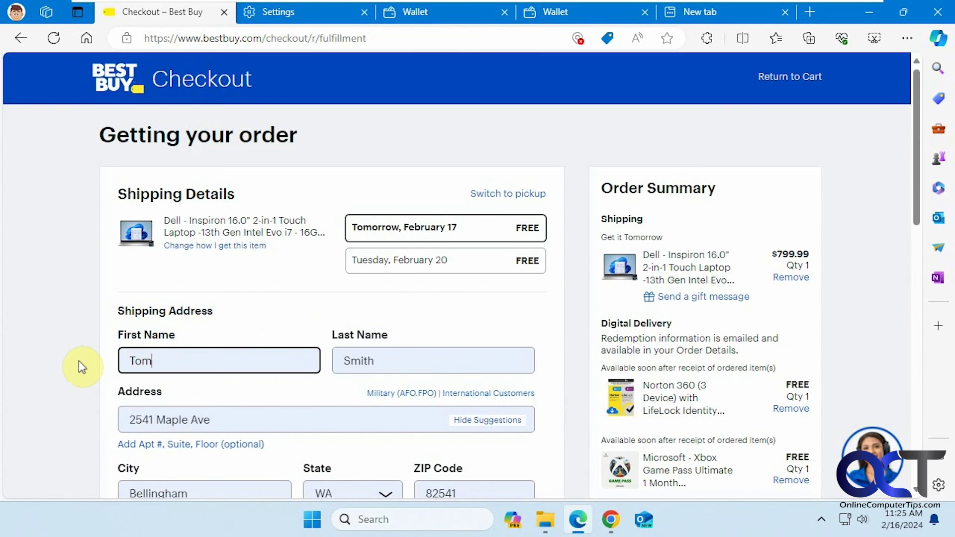
{"action": "left_click", "coordinate": [458, 10]}
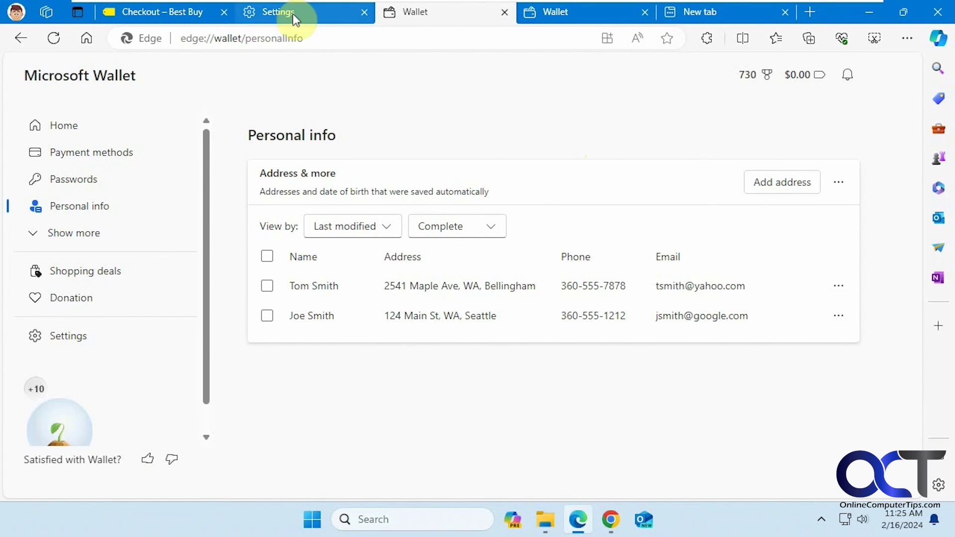
On the Best Buy checkout, replace First Name with 't' and review saved suggestions without picking one.
{"action": "left_click", "coordinate": [179, 15]}
{"action": "left_click", "coordinate": [184, 356]}
{"action": "left_click_drag", "start_coordinate": [184, 356], "coordinate": [107, 361]}
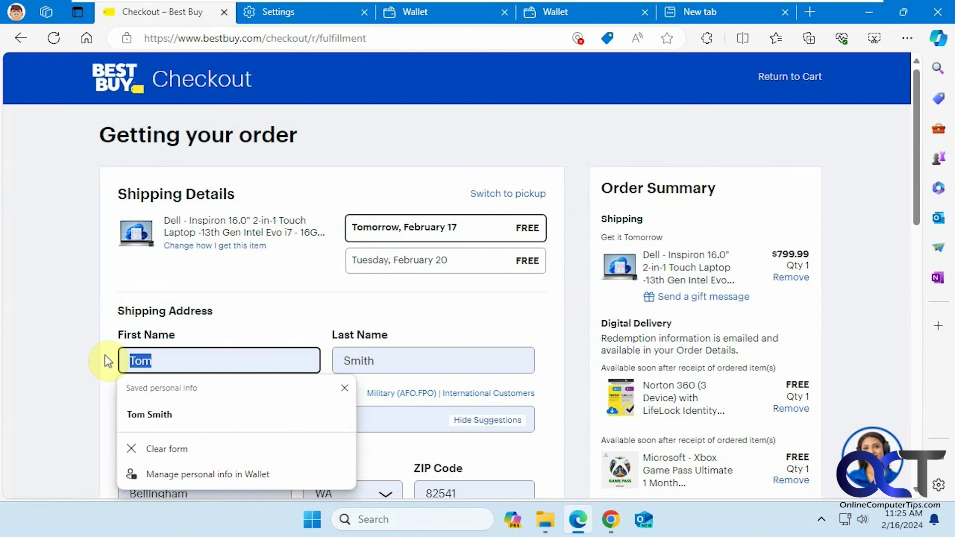
{"action": "type", "text": "t"}
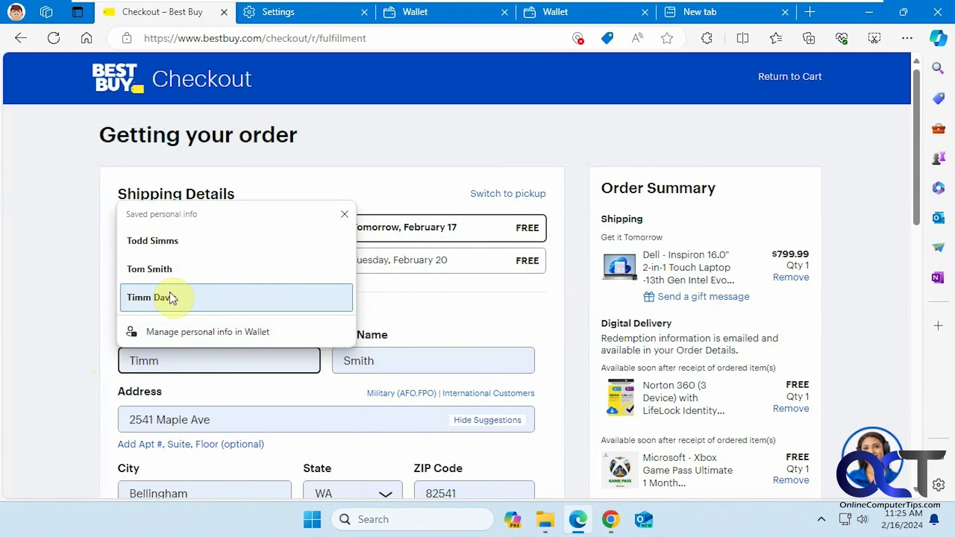
{"action": "left_click", "coordinate": [76, 290]}
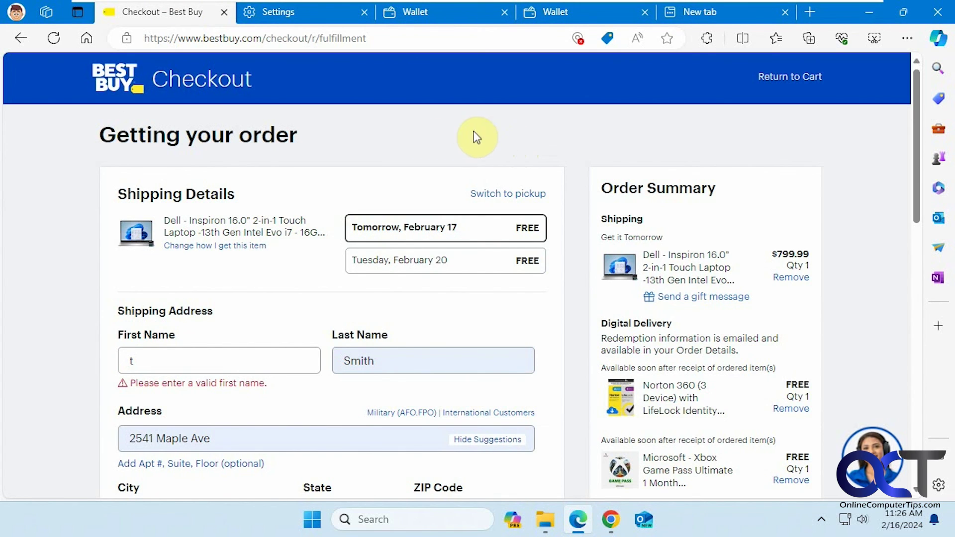
{"action": "left_click", "coordinate": [120, 361]}
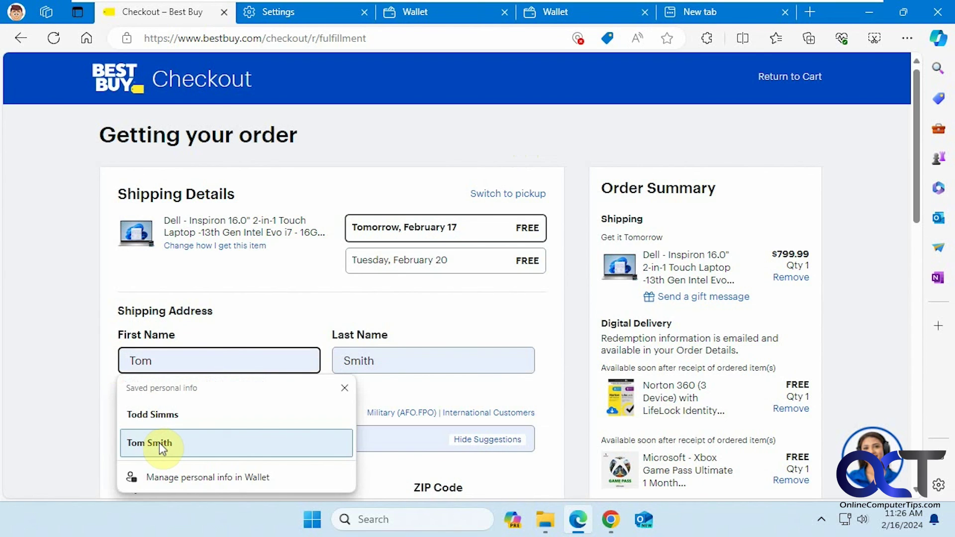
{"action": "left_click", "coordinate": [60, 329]}
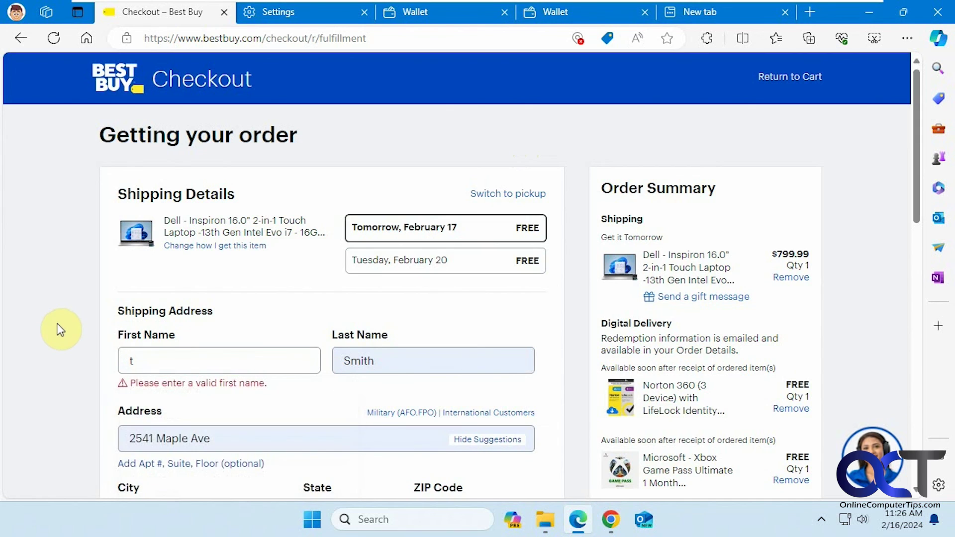